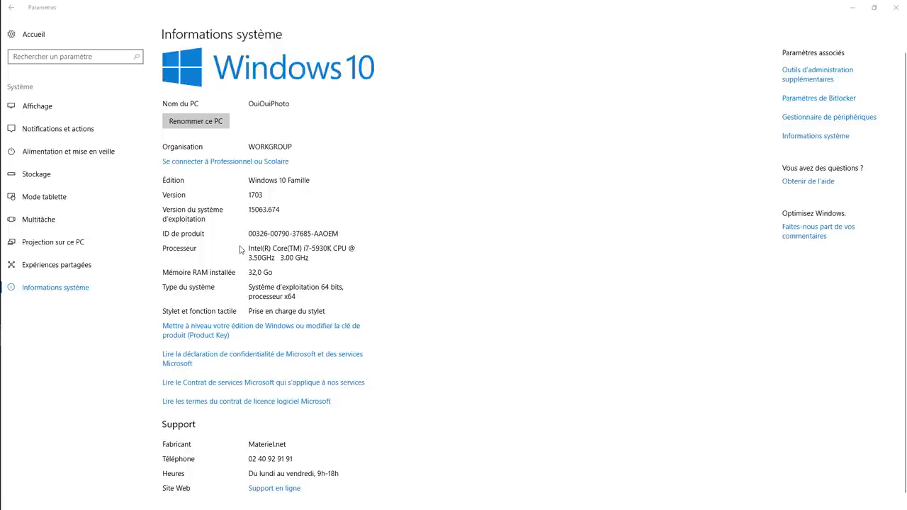
Step: Review the storage use of the local drives, including the C: drive breakdown
click(78, 174)
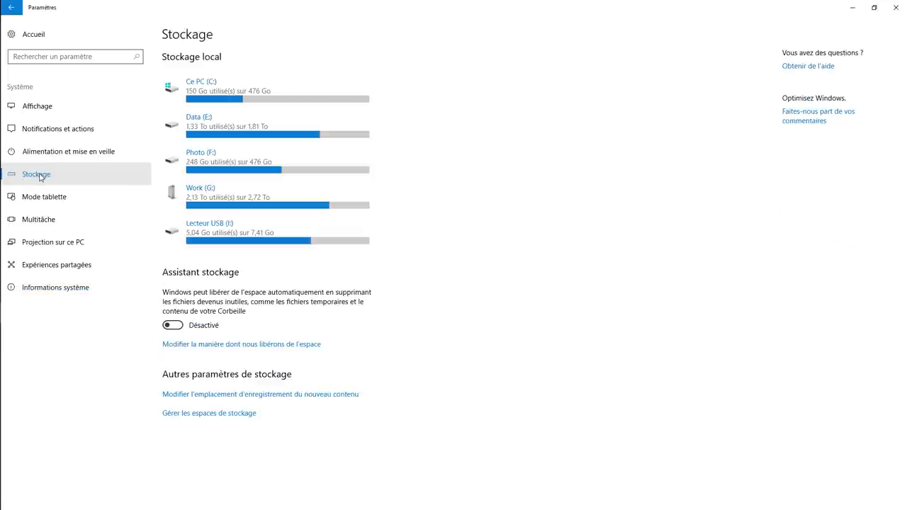
click(239, 95)
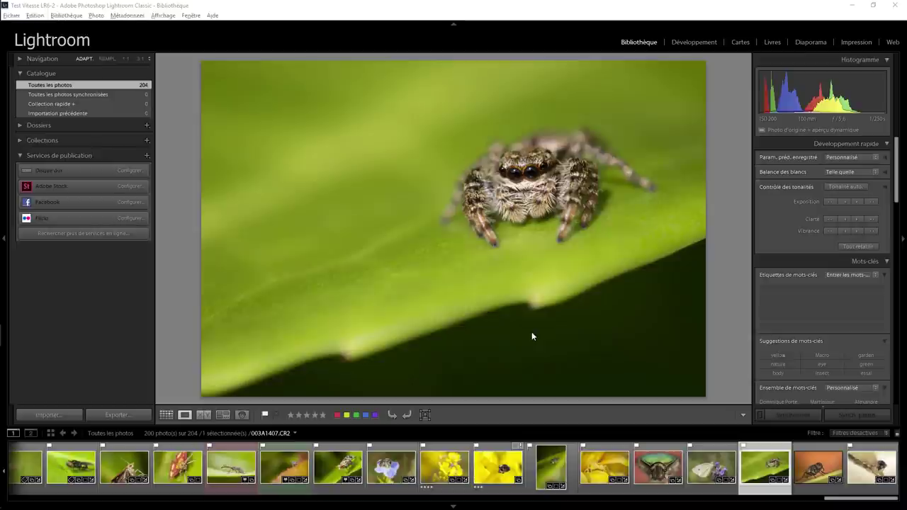
Step: Bring up the Bibliothèque menu to reach Aperçus > Créer des aperçus 1:1
click(74, 19)
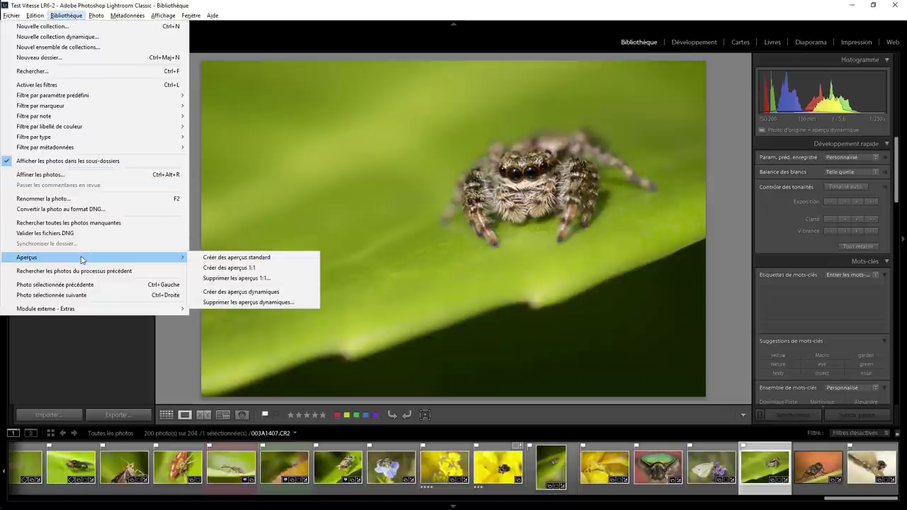
mouse_move(71, 257)
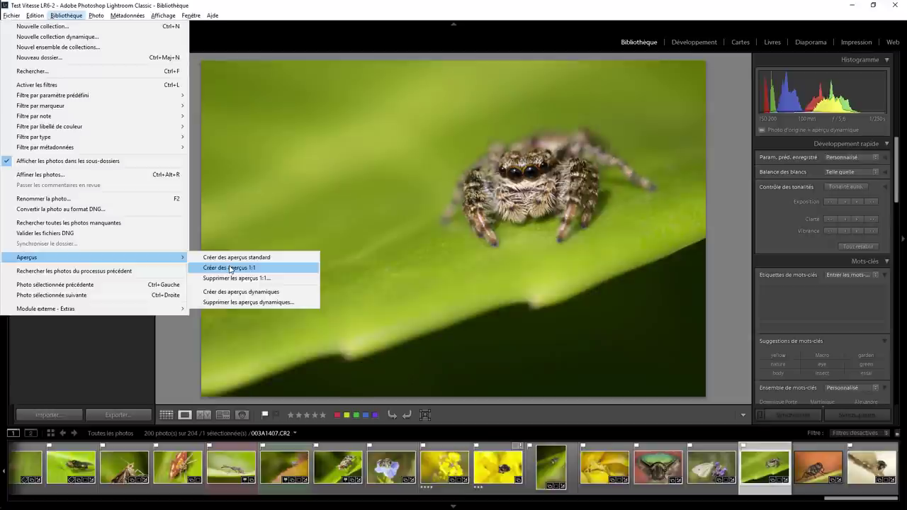
click(386, 206)
click(386, 207)
click(386, 206)
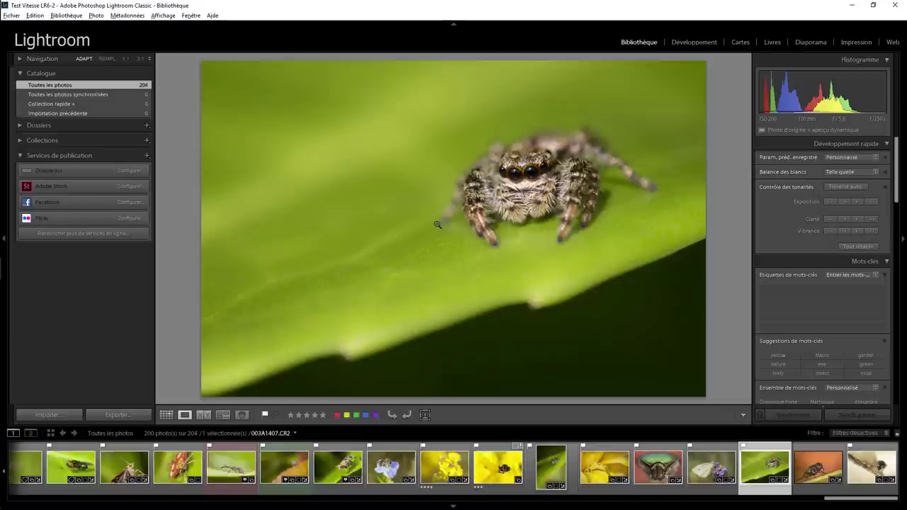
click(66, 15)
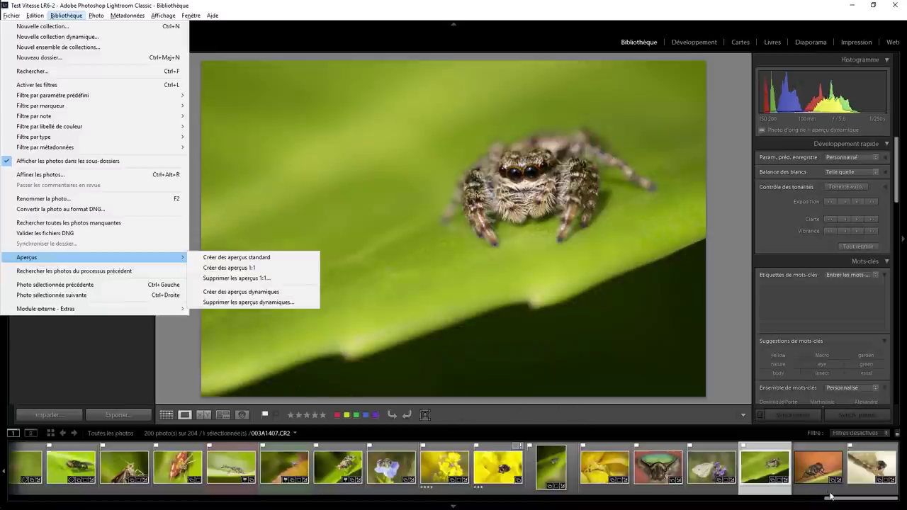
Step: Dismiss the library menu and step three photos forward from the first filmstrip thumbnail
click(569, 431)
drag(835, 501, 10, 496)
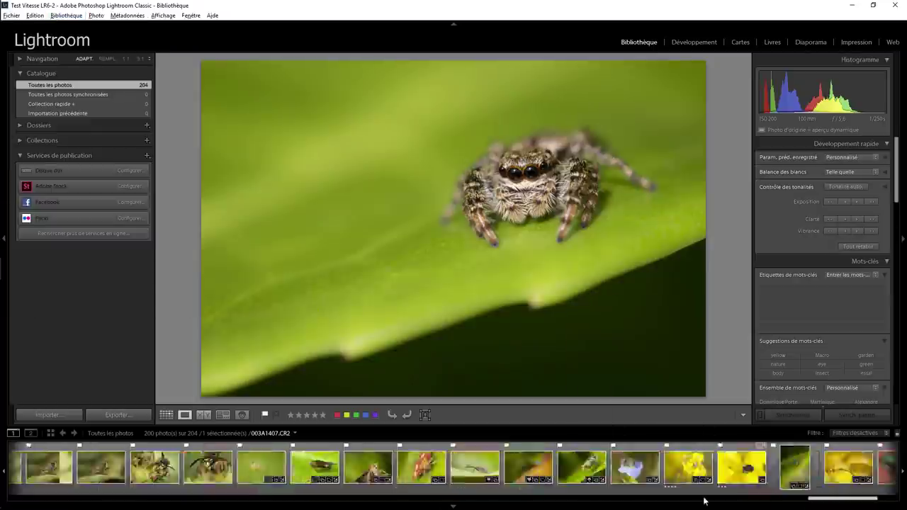
click(34, 468)
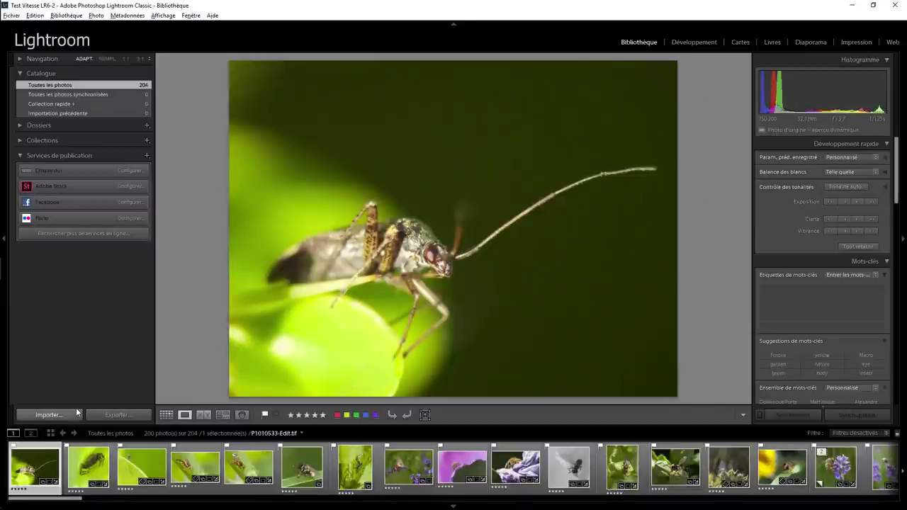
key(Right)
key(Right)
key(Right)
key(Right)
key(Right)
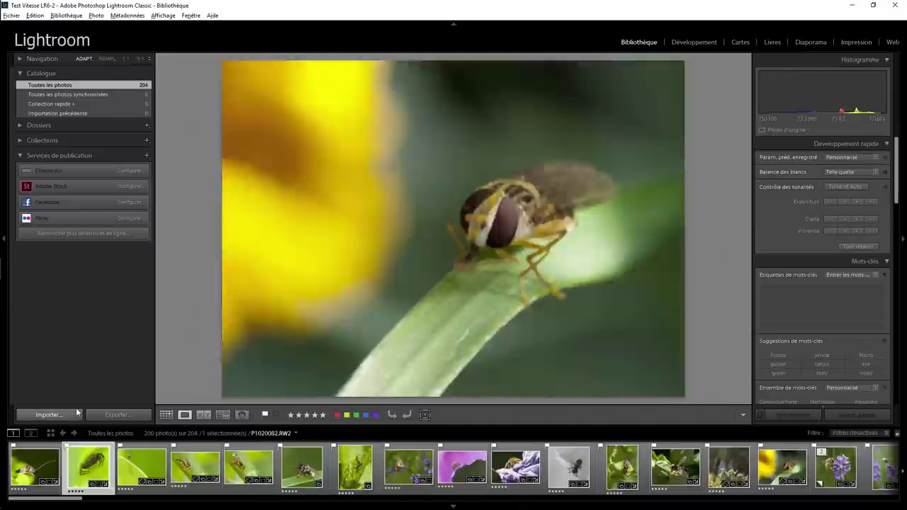
key(Right)
key(Right)
key(Right)
key(Right)
key(Right)
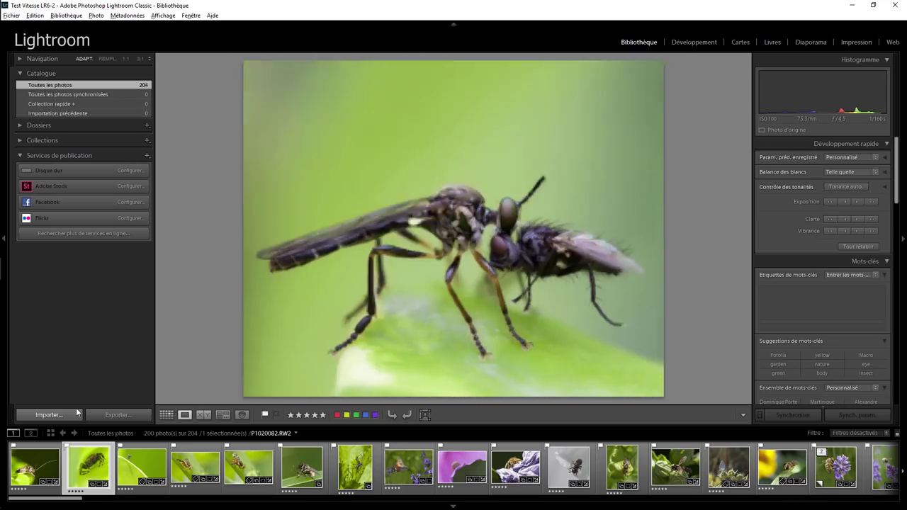
key(Right)
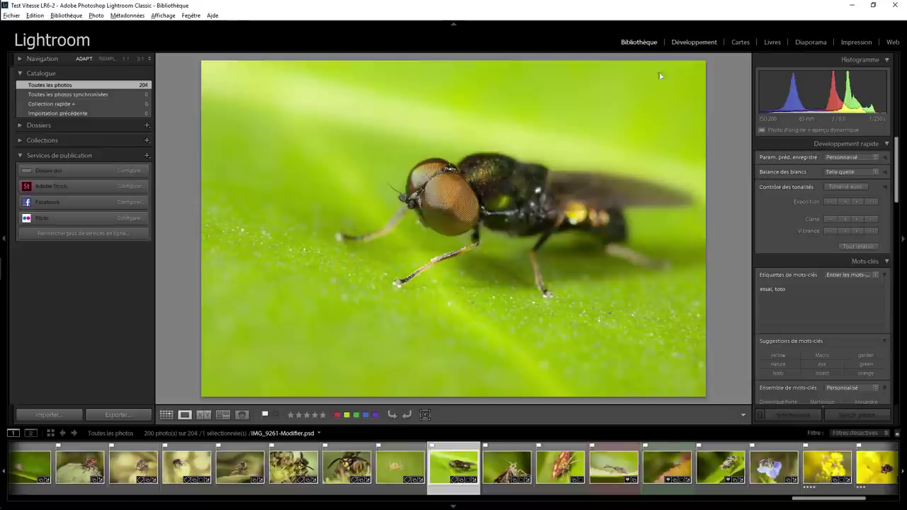
Step: Switch to Développement and step five photos forward from the first filmstrip thumbnail
key(d)
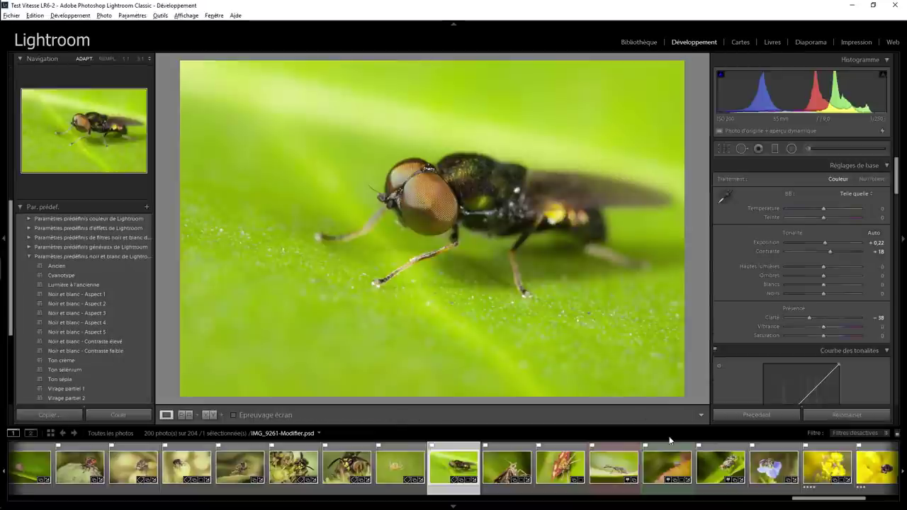
drag(805, 505, 20, 499)
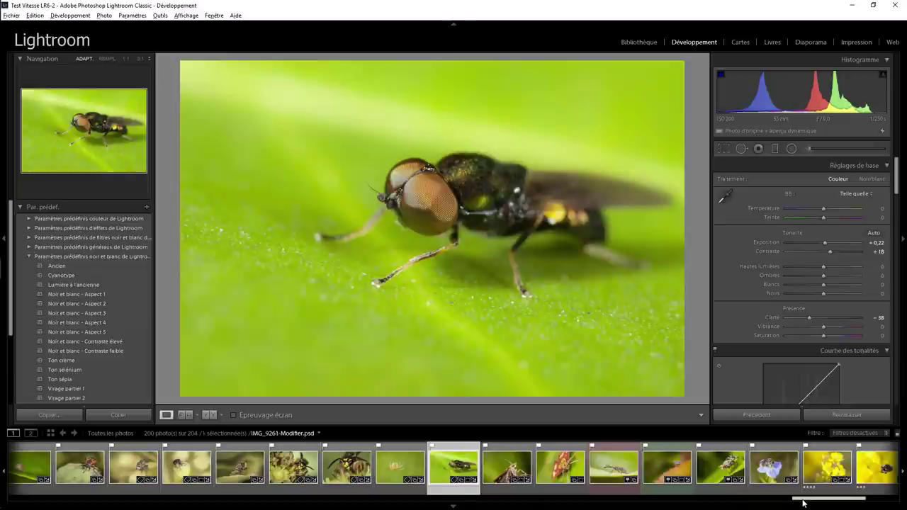
click(27, 479)
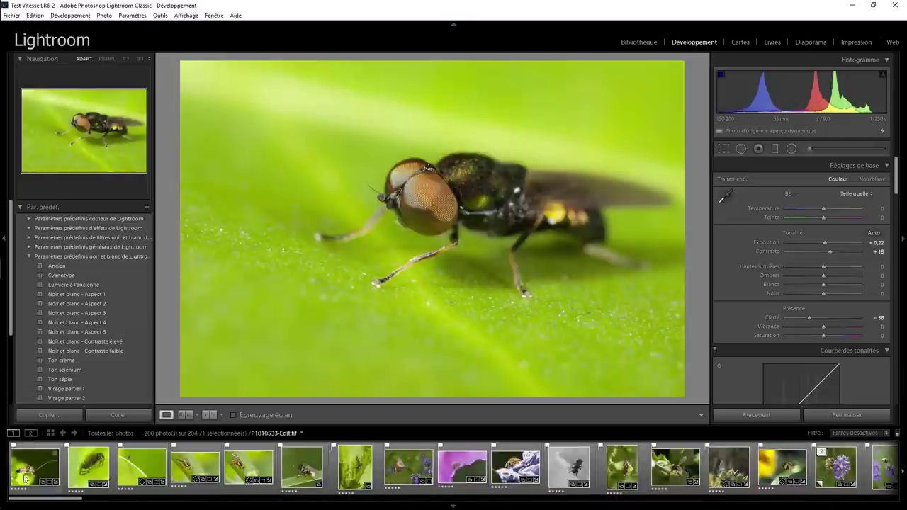
key(Right)
key(Right)
key(Right)
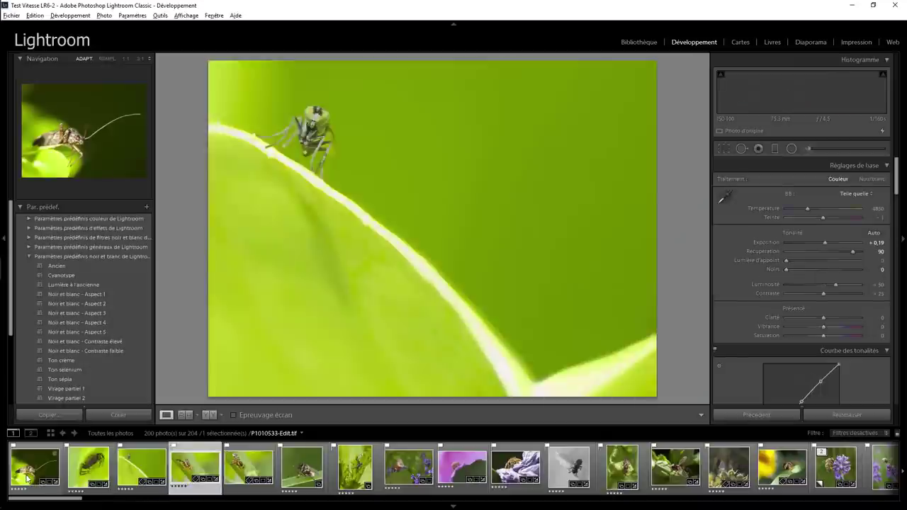
key(Right)
key(Right)
key(Right)
key(Right)
key(Right)
key(Right)
key(Right)
key(Right)
key(Right)
key(Right)
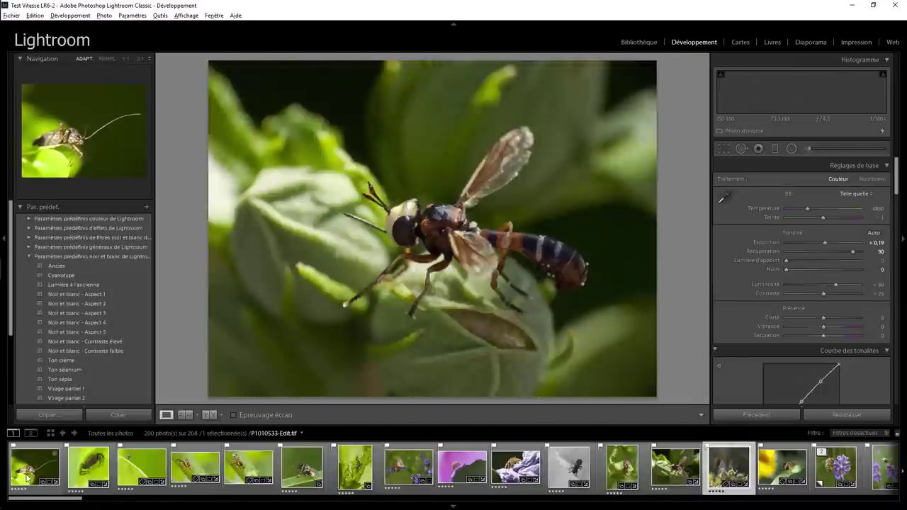
key(Right)
key(Right)
key(Right)
key(Right)
key(Right)
key(Right)
key(Right)
key(Right)
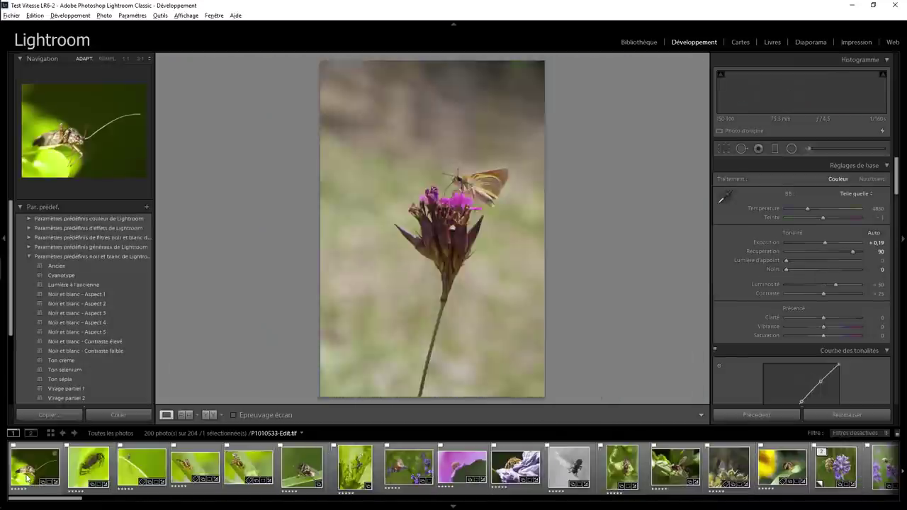
key(Right)
key(Right)
key(Right)
key(Right)
key(Right)
key(Right)
key(Right)
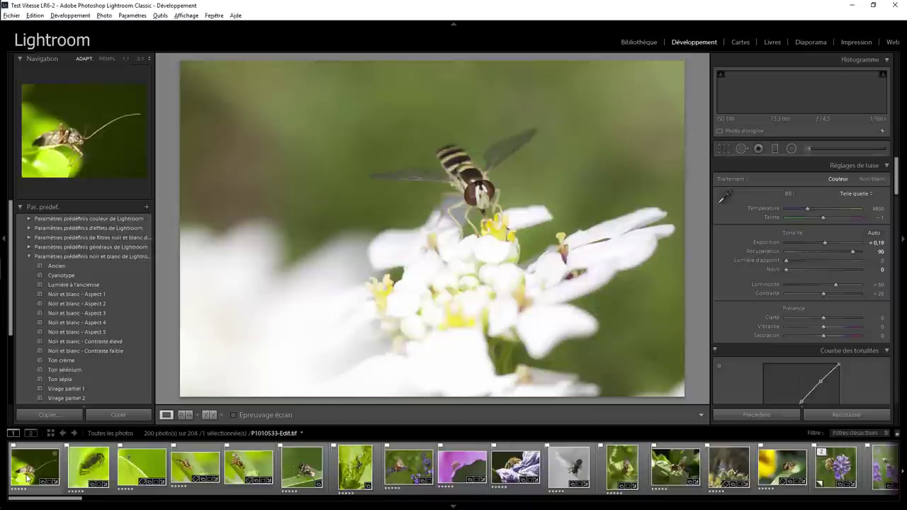
key(Right)
key(Right)
key(Right)
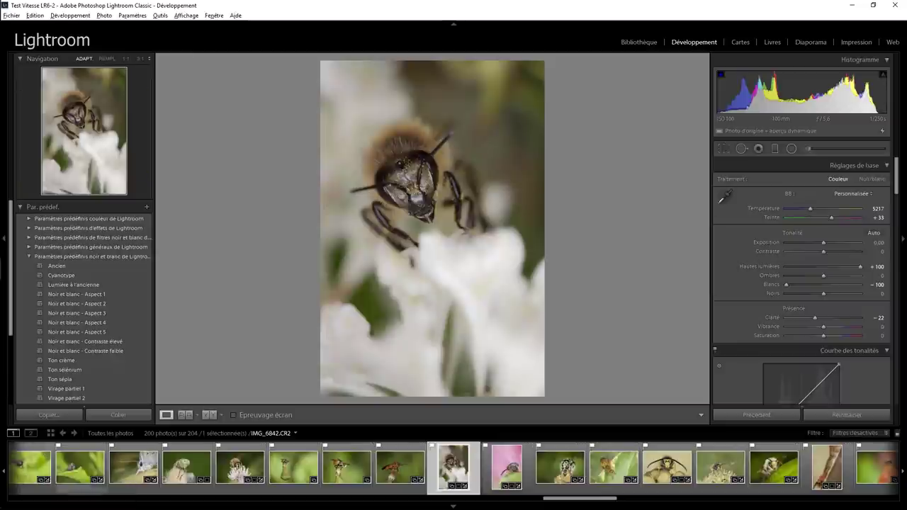
Step: Select all 200 filmstrip photos, starting from the first thumbnail
drag(565, 502, 29, 500)
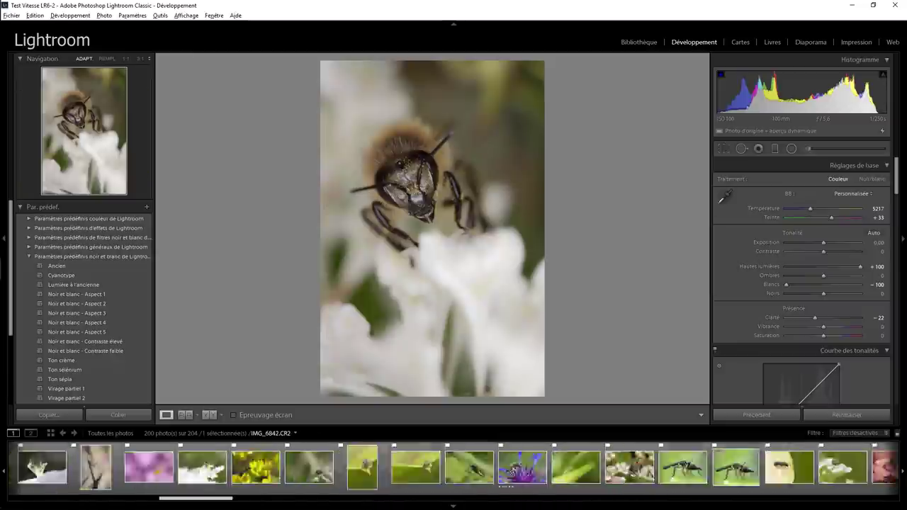
click(31, 473)
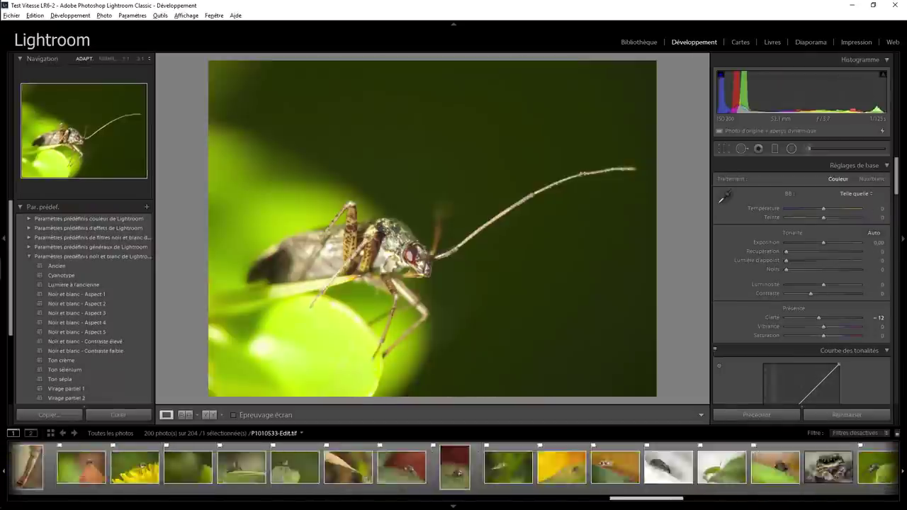
drag(648, 498, 876, 495)
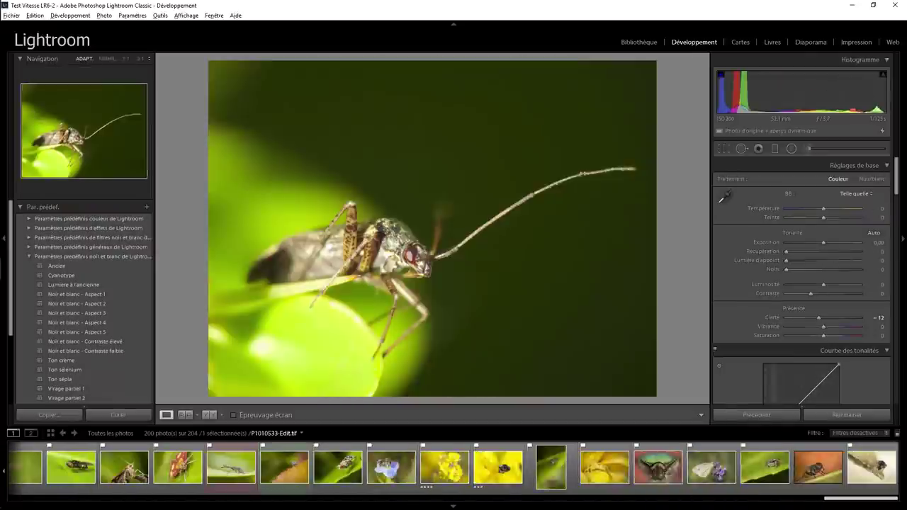
key(ctrl+a)
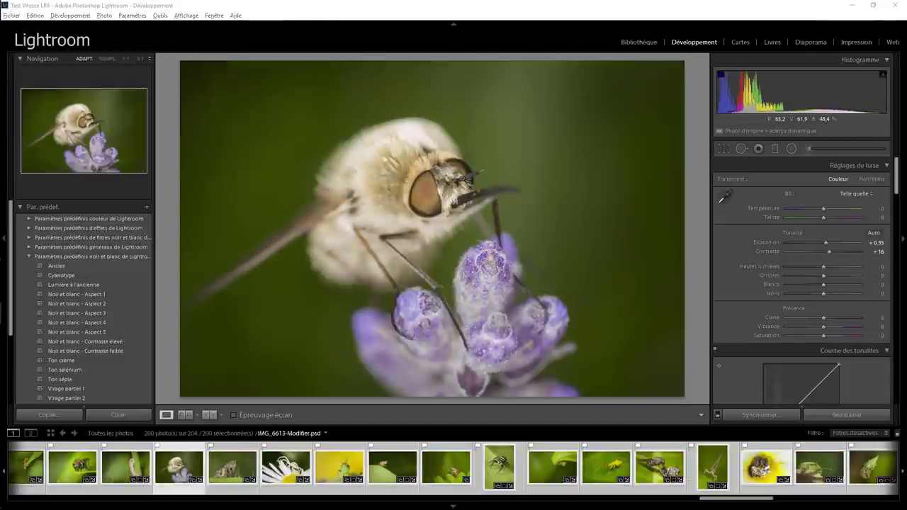
Step: Check the version in the Aide menu and zoom the fly photo to 1:1 and back
click(236, 15)
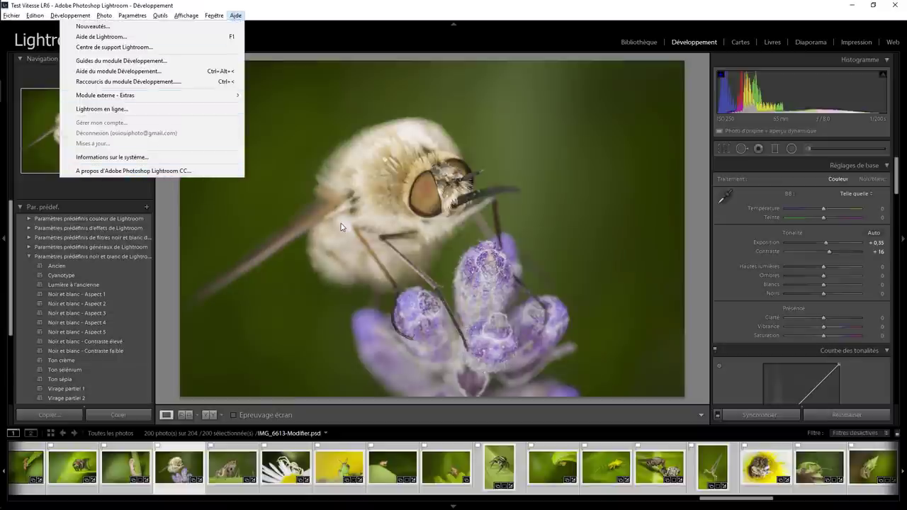
click(394, 234)
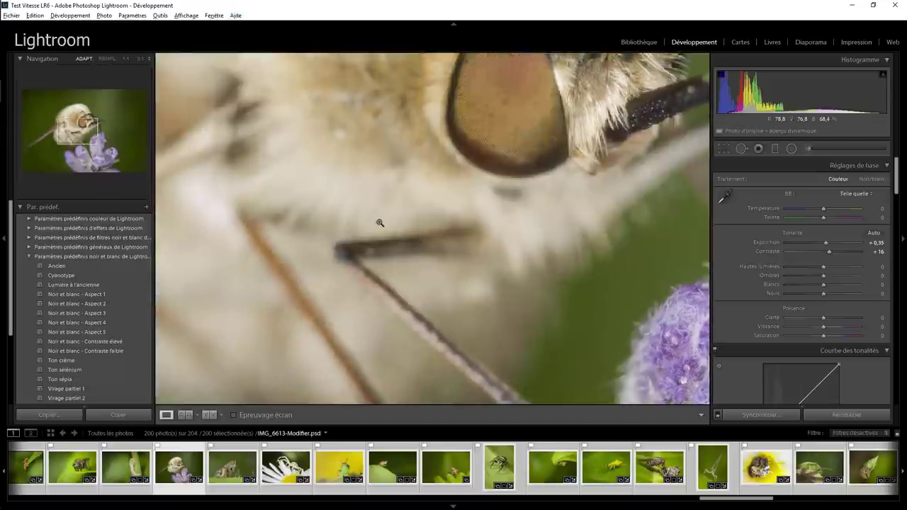
click(381, 223)
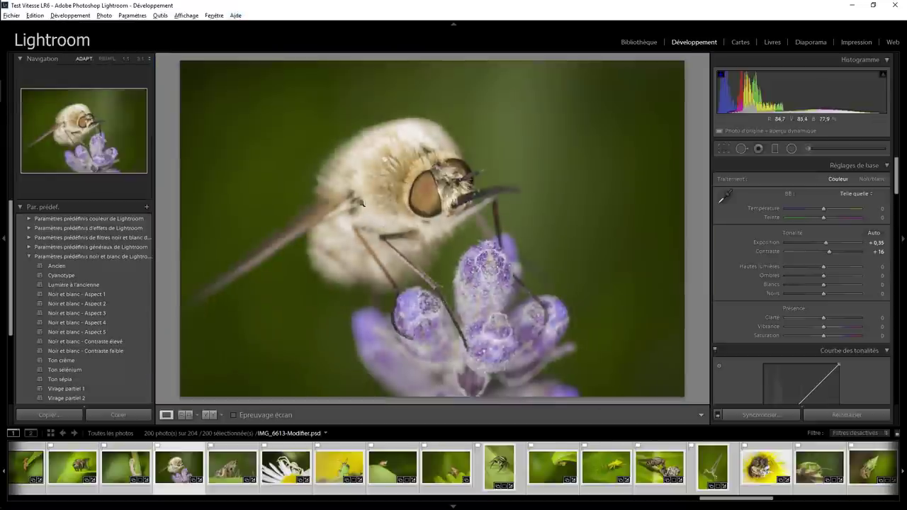
Step: Leave GPU acceleration off in Performances preferences and pick up the Adjustment Brush
click(39, 16)
click(84, 132)
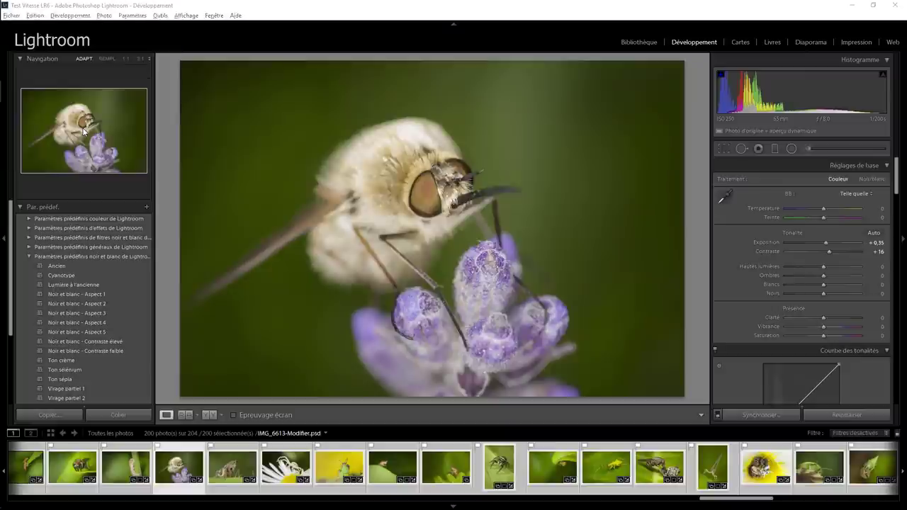
click(601, 167)
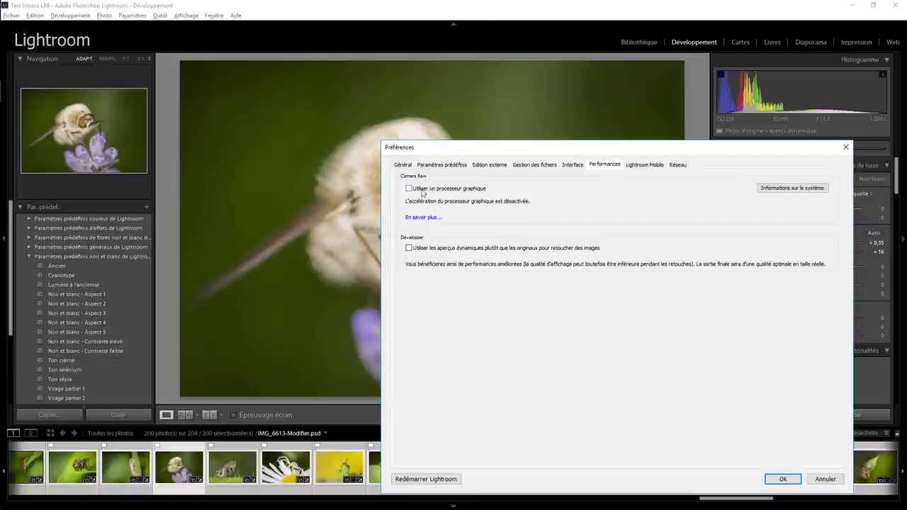
click(784, 481)
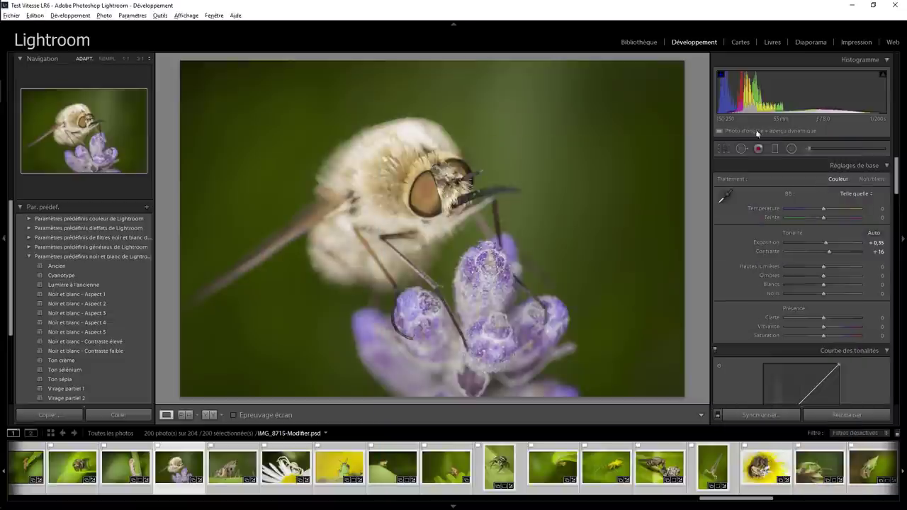
click(809, 149)
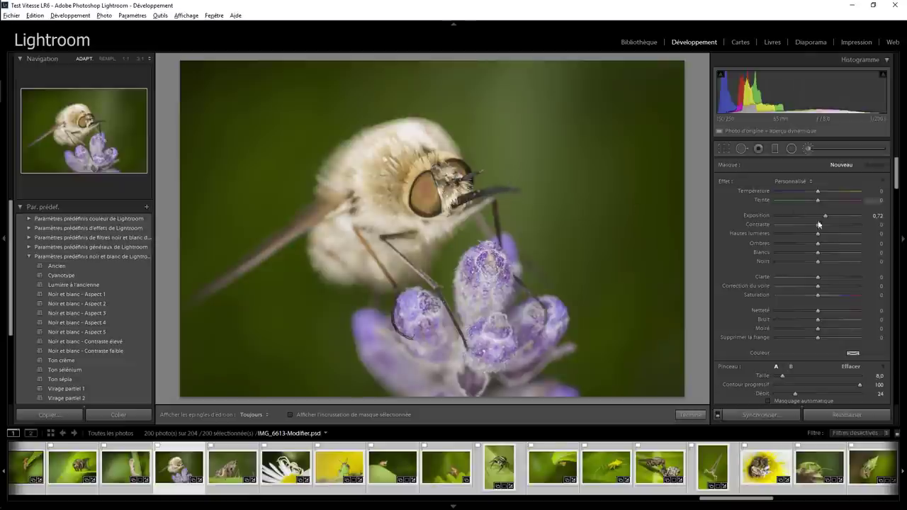
Step: Set brush Exposition 4.00 and Débit 100, and paint brightening right of the fly
drag(825, 215, 879, 216)
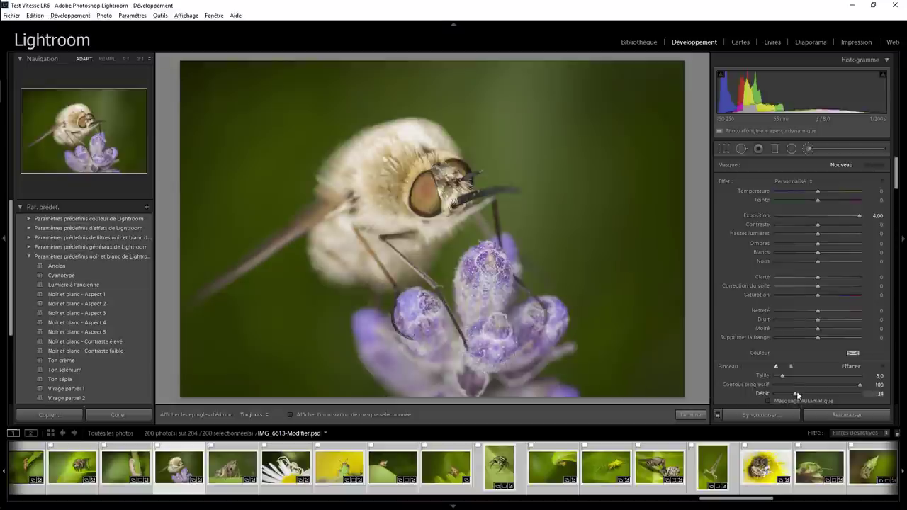
drag(796, 394, 877, 394)
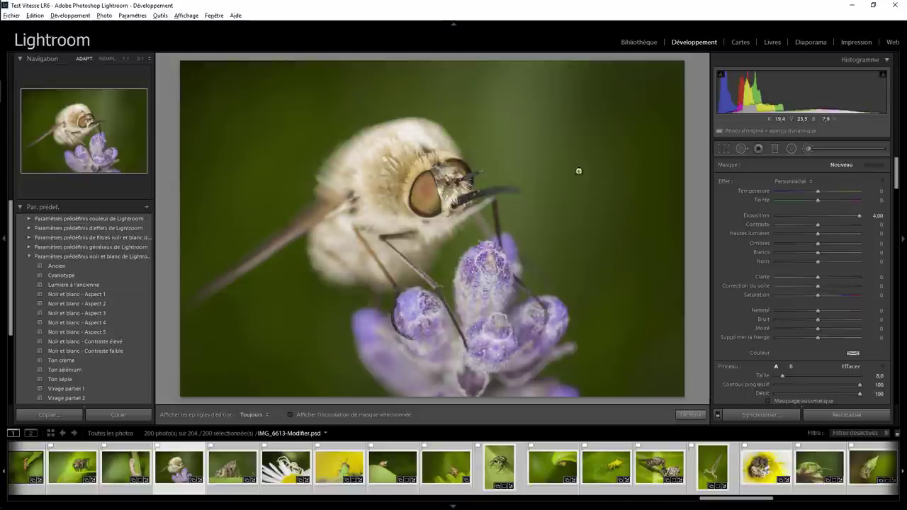
mouse_move(572, 142)
mouse_down()
mouse_move(588, 126)
mouse_move(533, 169)
mouse_move(563, 115)
mouse_up()
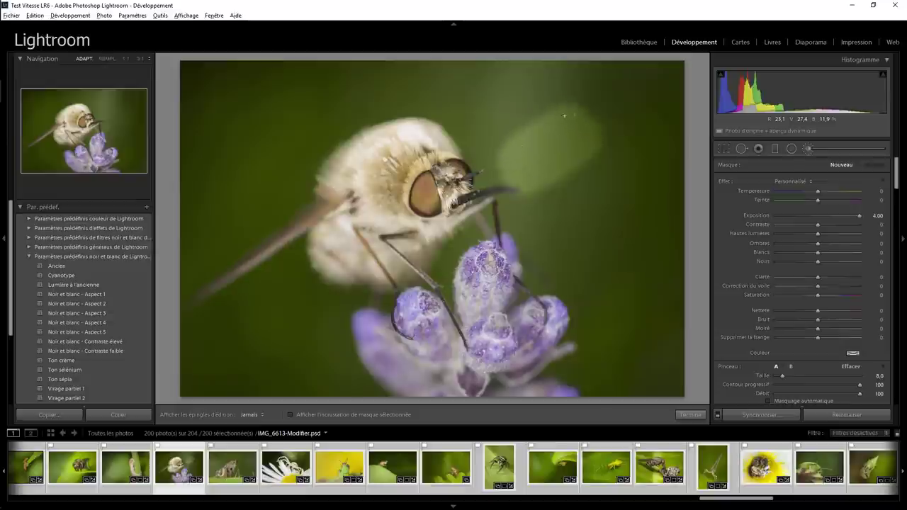
mouse_move(551, 181)
mouse_down()
mouse_move(571, 188)
mouse_move(585, 164)
mouse_move(602, 184)
mouse_up()
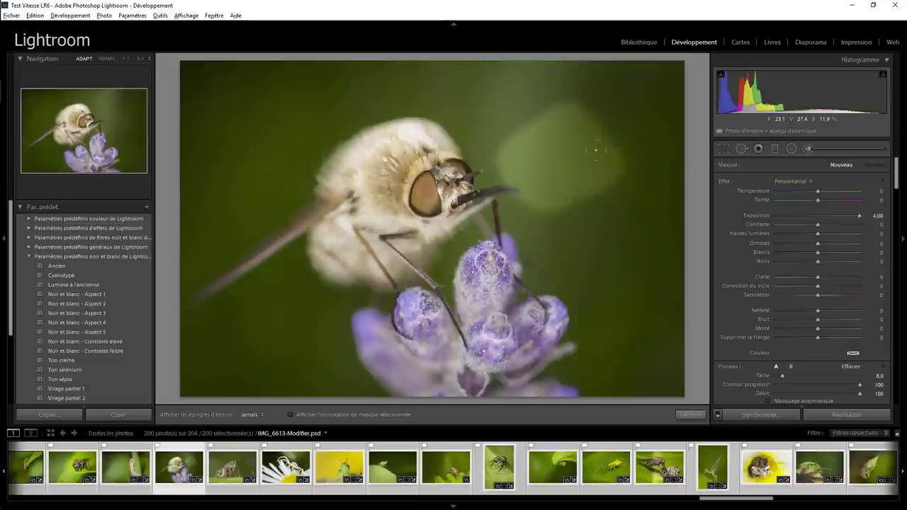
key(h)
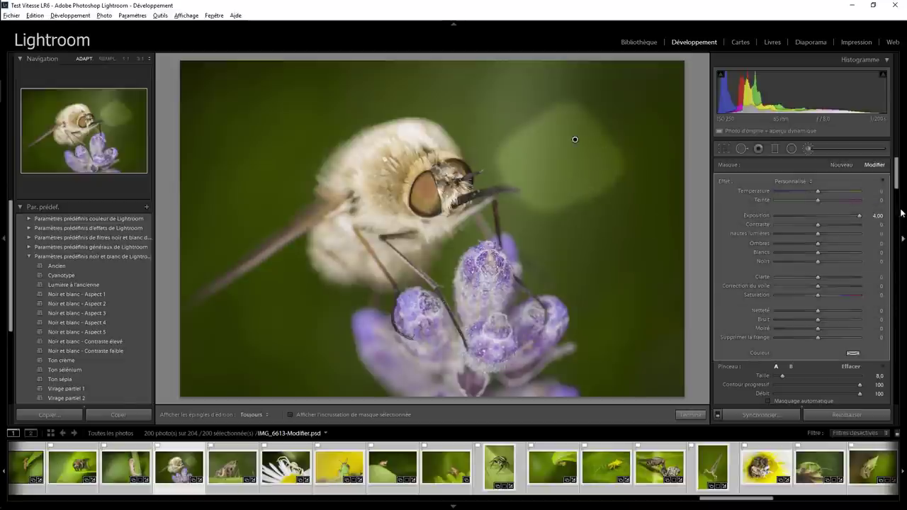
Step: Raise Densité to 100, paint a large bright background patch, then reset the photo
scroll(897, 185, down, 3)
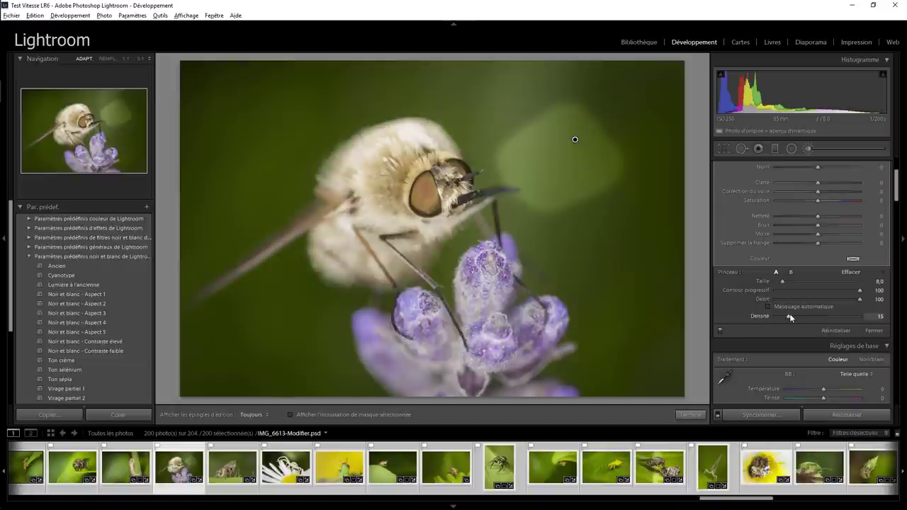
drag(789, 318, 868, 317)
mouse_move(599, 237)
mouse_down()
mouse_move(503, 241)
mouse_move(587, 152)
mouse_move(573, 142)
mouse_move(585, 137)
mouse_move(546, 135)
mouse_move(623, 255)
mouse_move(526, 264)
mouse_up()
key(h)
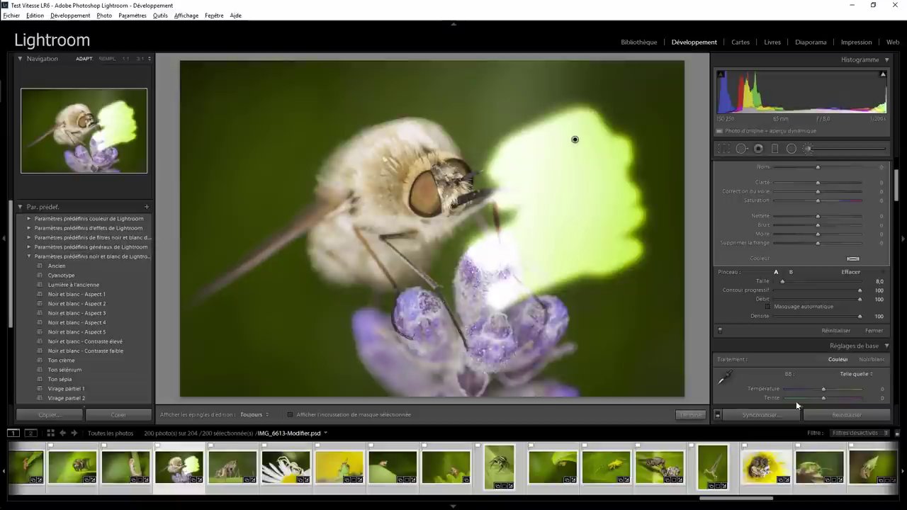
click(834, 416)
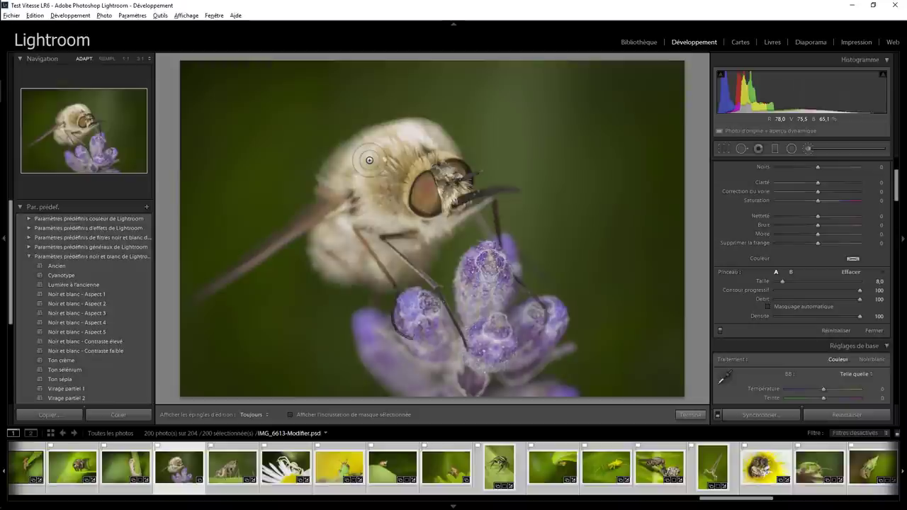
Step: Turn on Utiliser un processeur graphique in Performances preferences
click(35, 14)
click(48, 127)
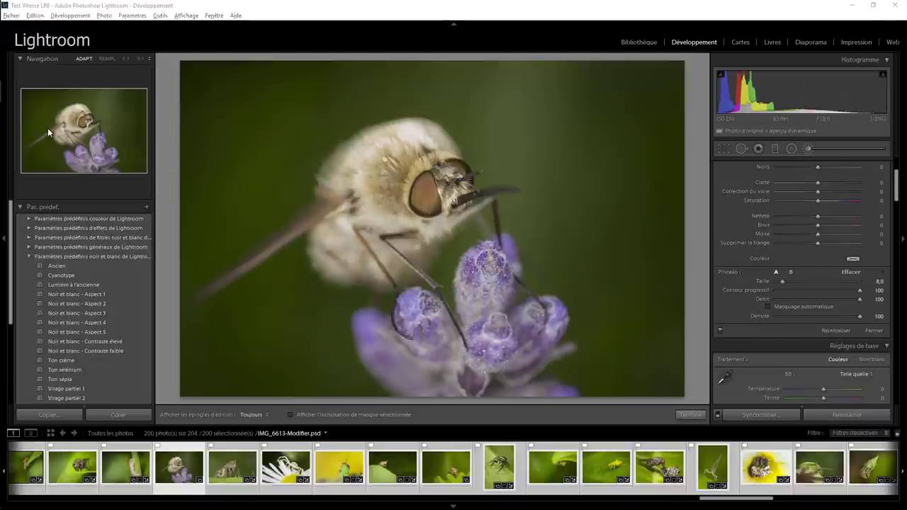
click(438, 189)
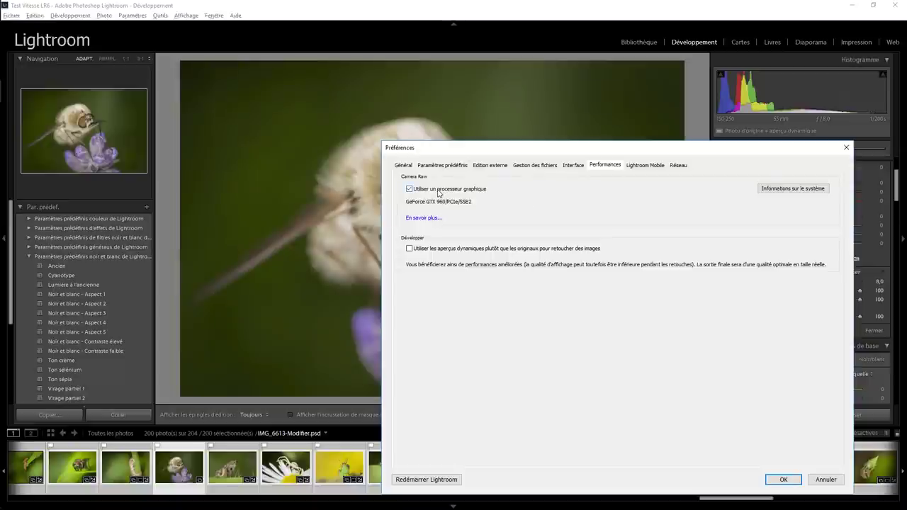
click(790, 479)
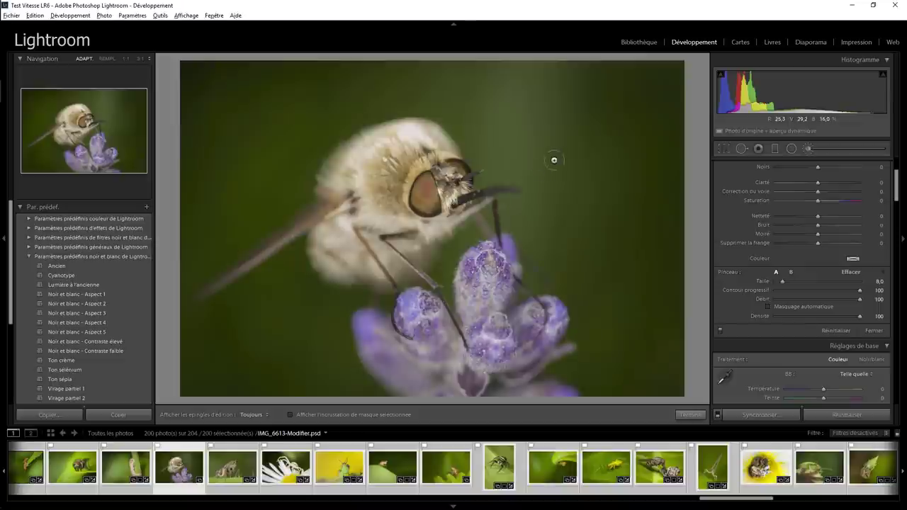
Step: Paint a bright brush stroke over the fly's proboscis and the background above
key(h)
mouse_move(526, 183)
mouse_down()
mouse_move(561, 160)
mouse_move(418, 251)
mouse_up()
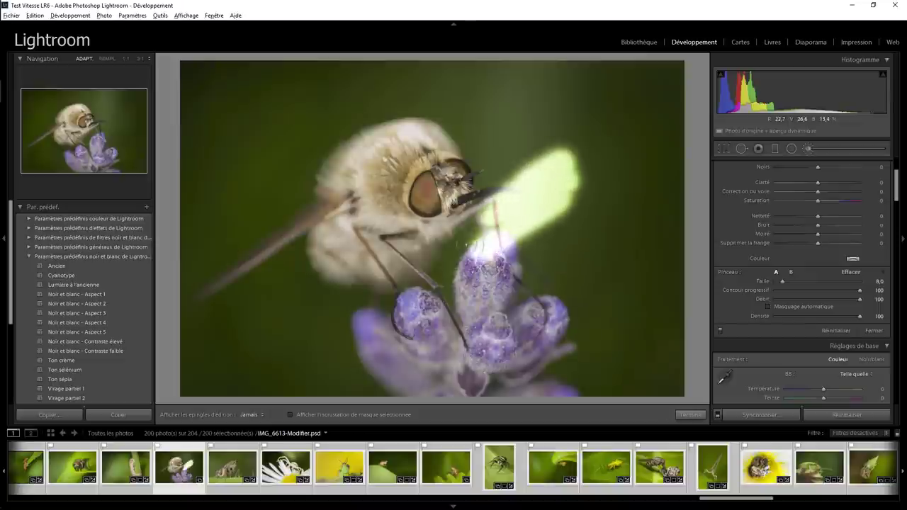
mouse_move(542, 168)
mouse_down()
mouse_move(608, 126)
mouse_move(482, 176)
mouse_move(486, 205)
mouse_move(543, 152)
mouse_move(517, 112)
mouse_move(519, 90)
mouse_move(447, 128)
mouse_move(418, 129)
mouse_move(445, 107)
mouse_move(358, 137)
mouse_move(413, 190)
mouse_up()
key(h)
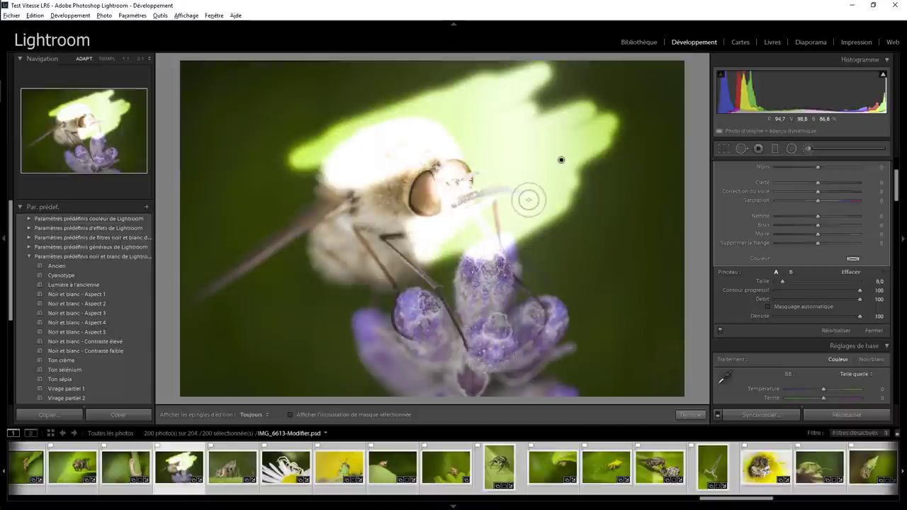
Step: Try a Spot Removal healing stroke on the fly's wing, then delete it
click(741, 149)
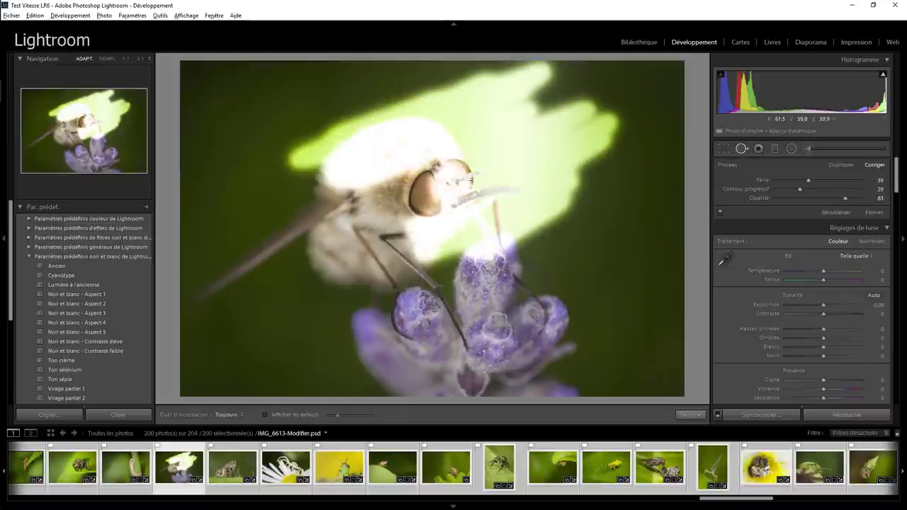
mouse_move(320, 321)
mouse_down()
mouse_move(359, 320)
mouse_move(407, 300)
mouse_move(373, 290)
mouse_move(276, 301)
mouse_move(284, 291)
mouse_move(339, 274)
mouse_move(362, 285)
mouse_up()
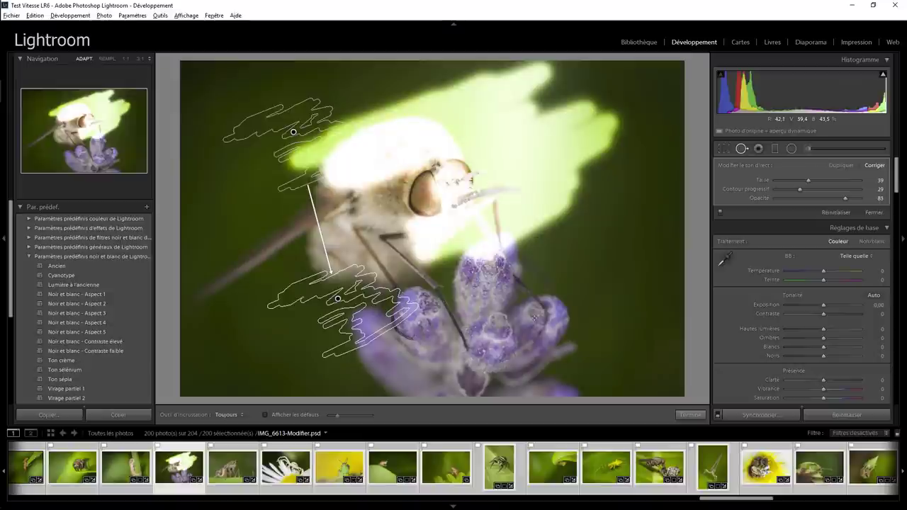
key(Delete)
Step: Turn GPU acceleration off, then paint a spot-healing stroke across the fly's wing
click(35, 17)
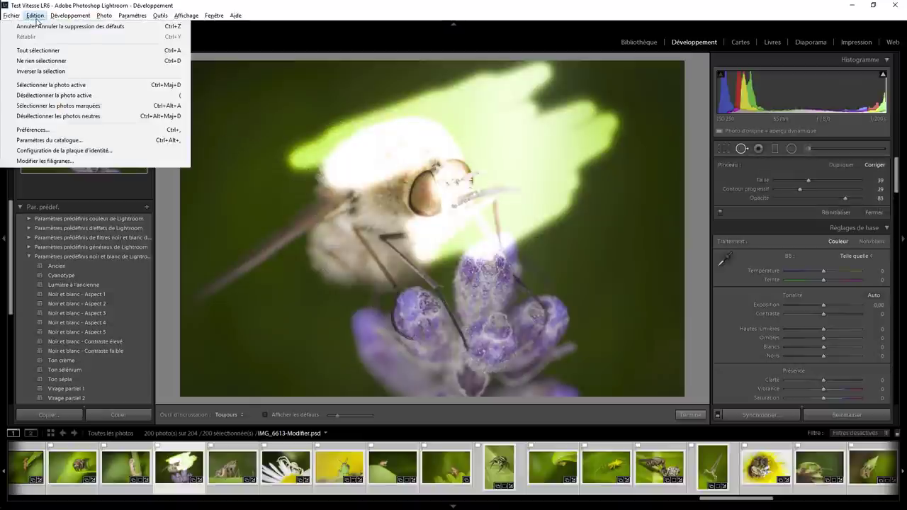
click(34, 129)
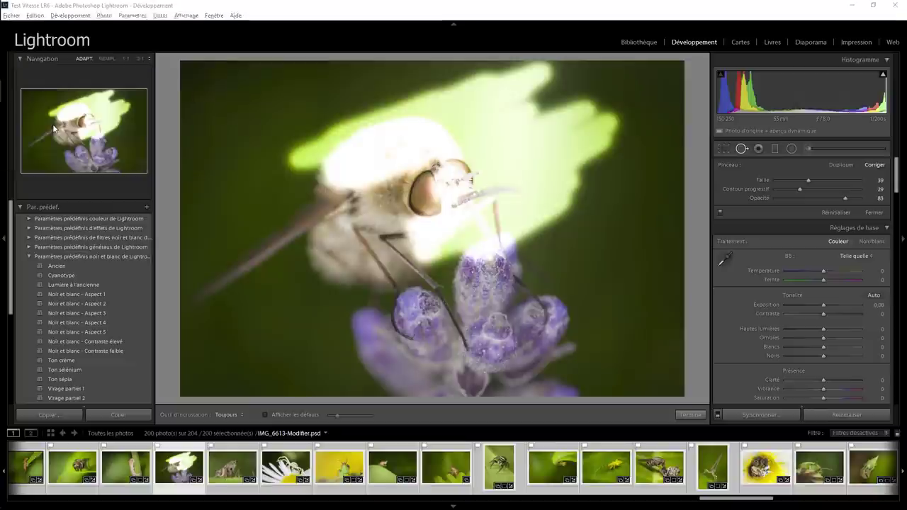
click(443, 191)
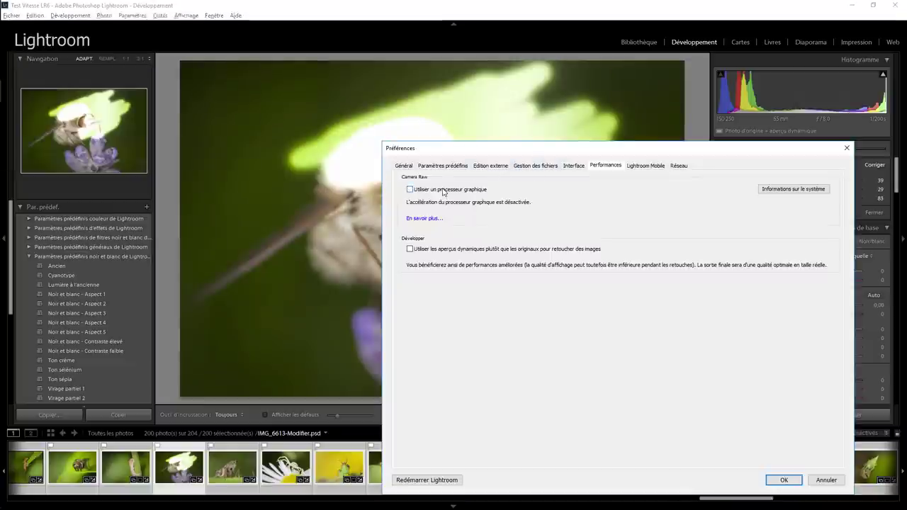
click(784, 480)
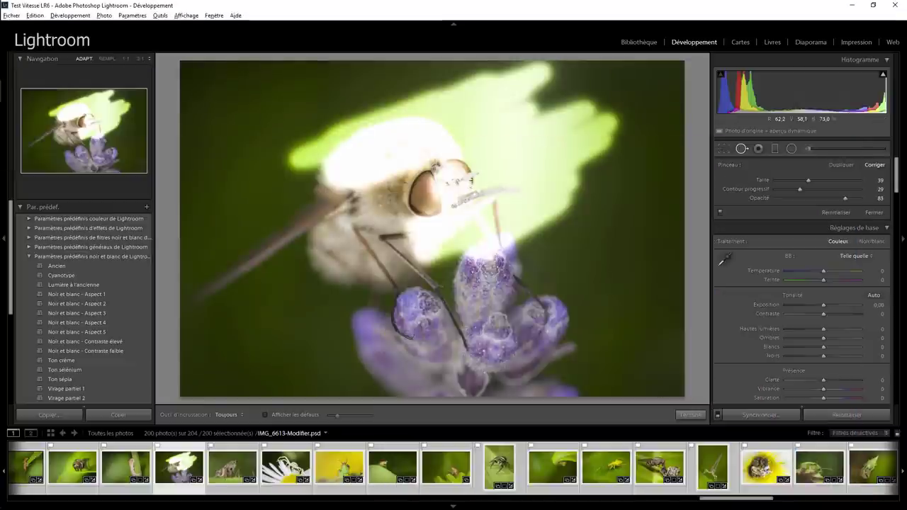
mouse_move(294, 299)
mouse_down()
mouse_move(305, 298)
mouse_move(289, 293)
mouse_move(291, 268)
mouse_move(283, 280)
mouse_up()
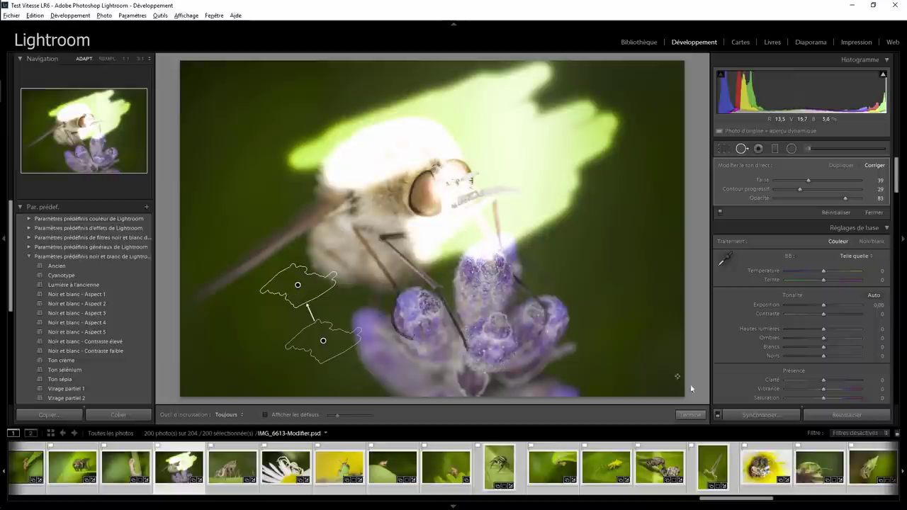
Step: Reset all edits, finish with Terminé, and zoom the fly's eye to 1:1 and back
click(832, 416)
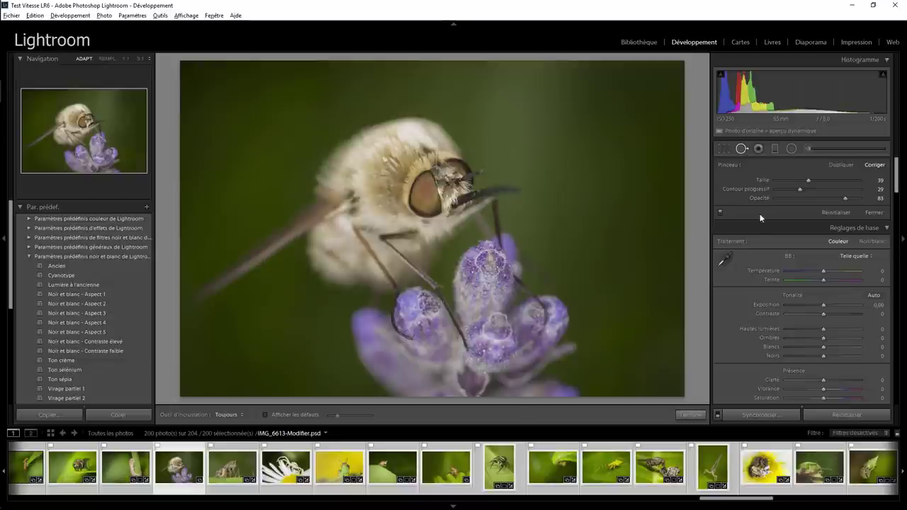
click(691, 414)
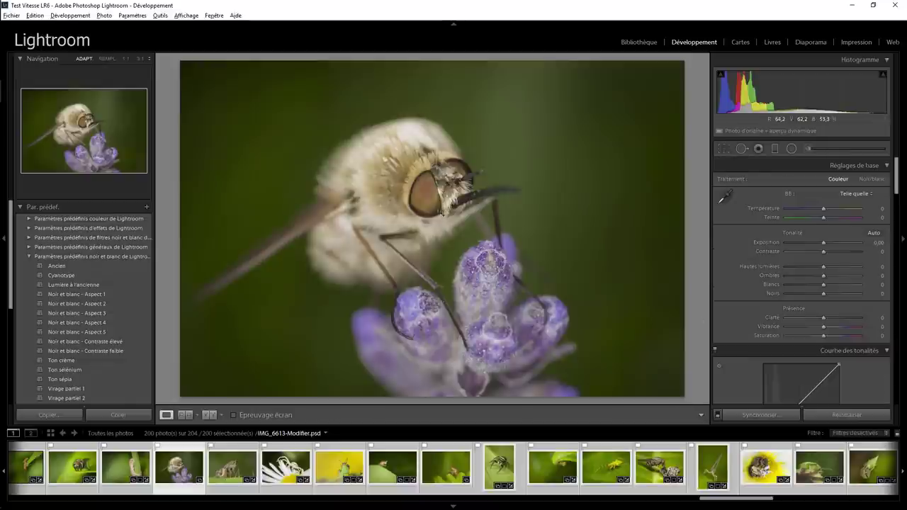
click(434, 207)
click(433, 206)
Step: Toggle 1:1 zoom on the fly's eye three more times, ending in full view
click(433, 204)
click(431, 204)
click(432, 204)
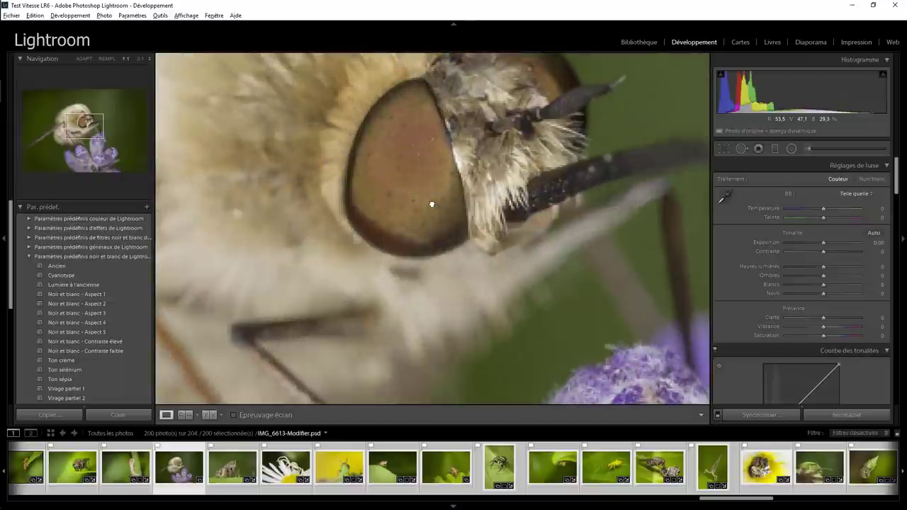
click(432, 204)
click(431, 203)
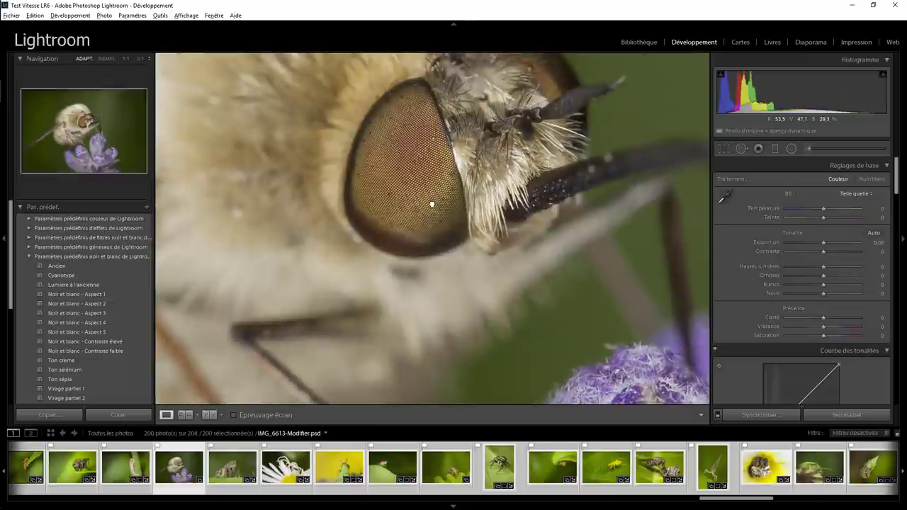
click(431, 204)
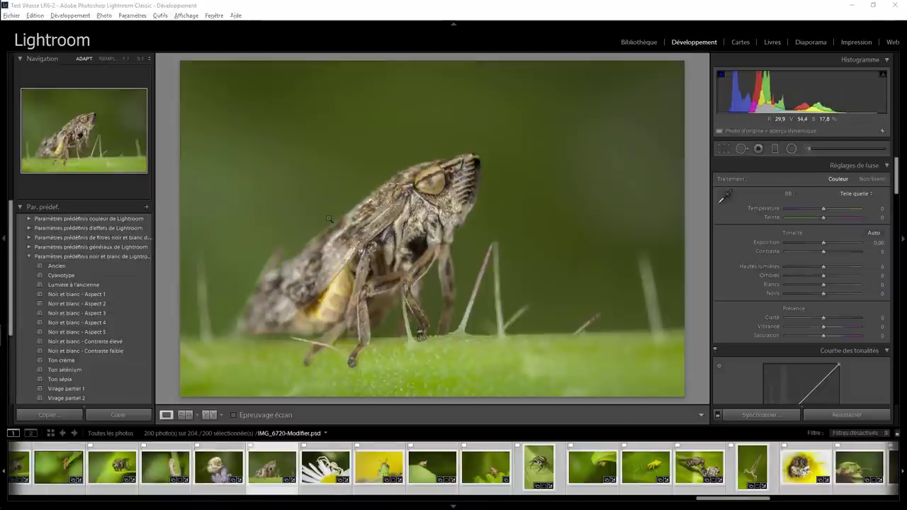
Step: Check the Help menu, then zoom to 1:1 on the insect's head and back to the full photo
click(235, 15)
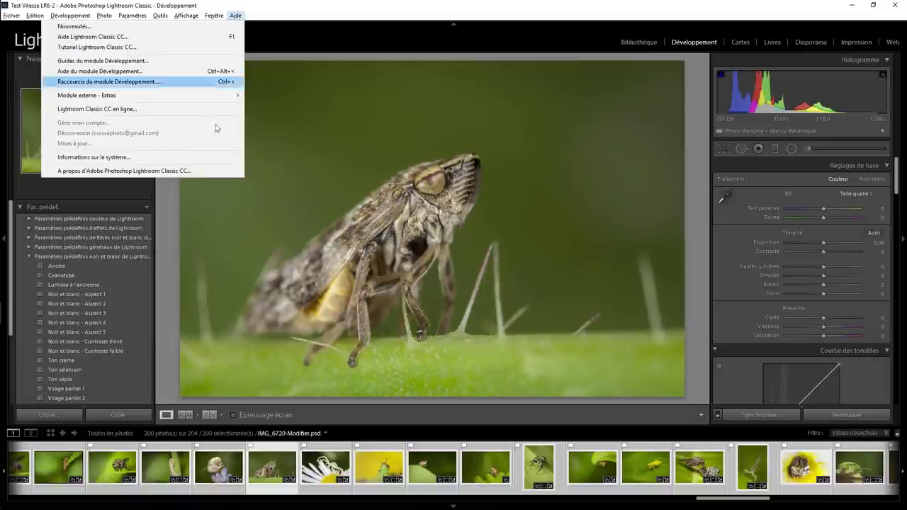
click(532, 206)
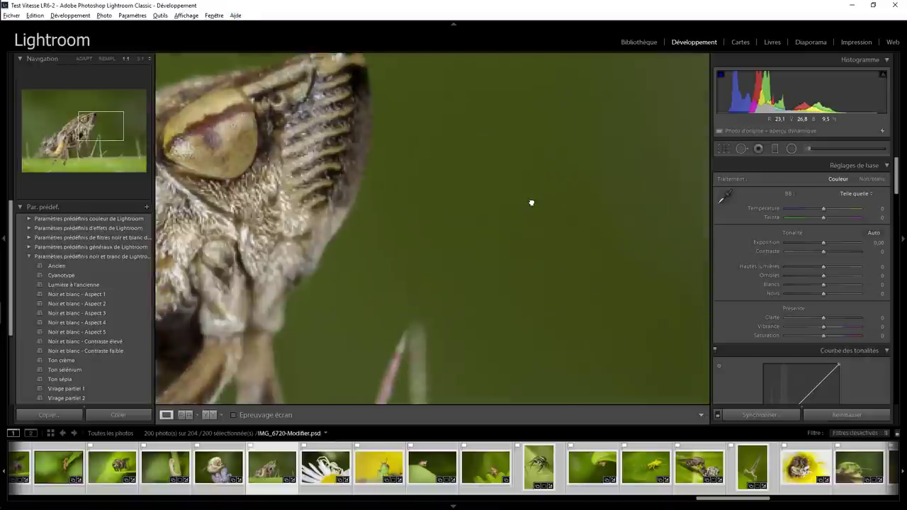
click(352, 199)
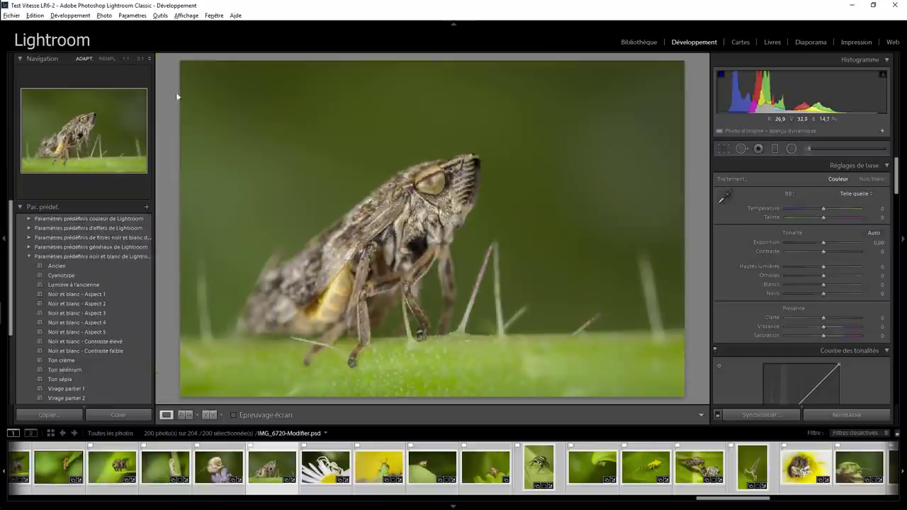
click(35, 14)
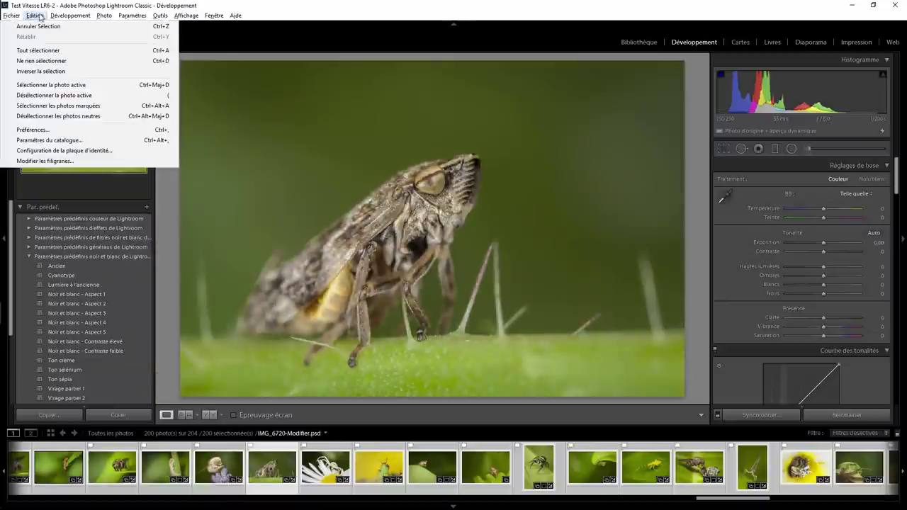
Step: Confirm the GPU is off in Performance preferences, then brush a bright exposure patch beside the head
click(57, 132)
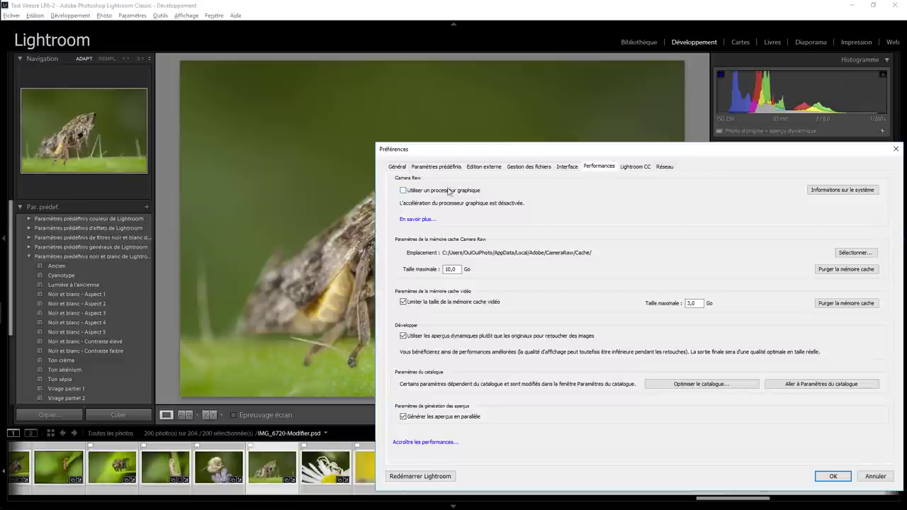
click(871, 476)
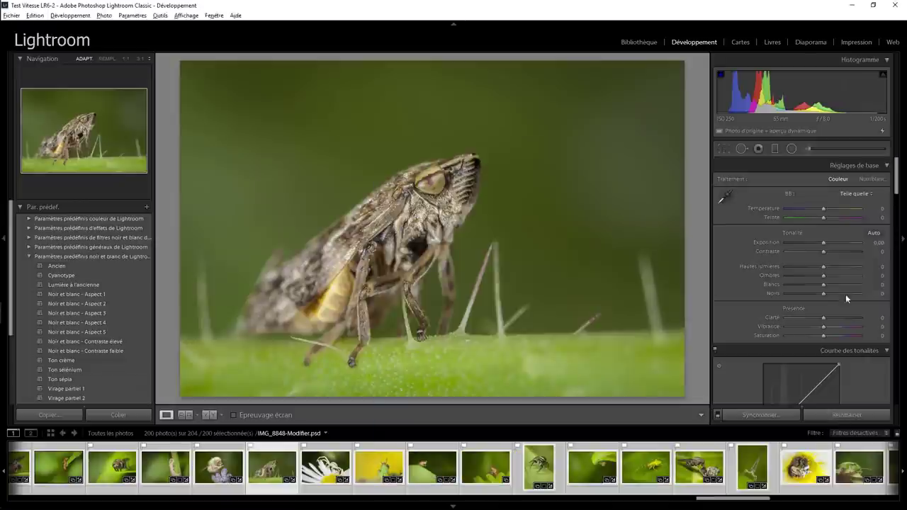
click(808, 150)
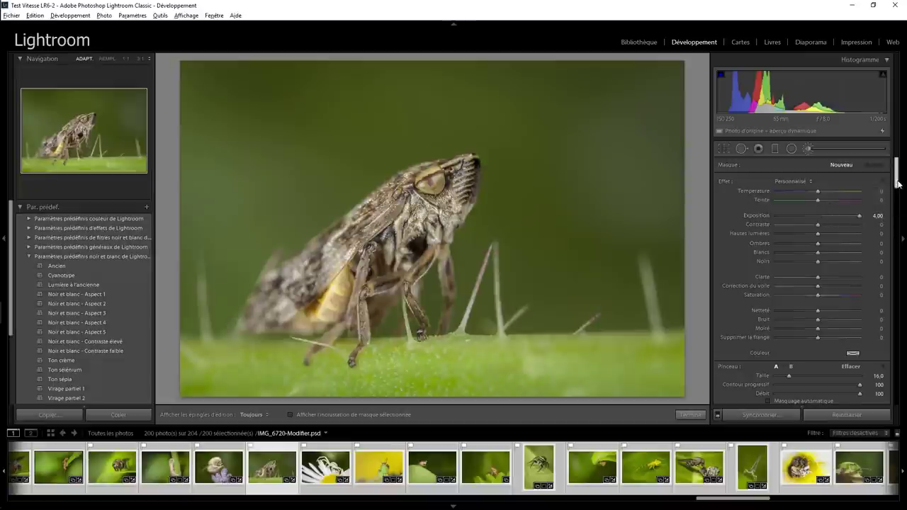
scroll(882, 234, down, 3)
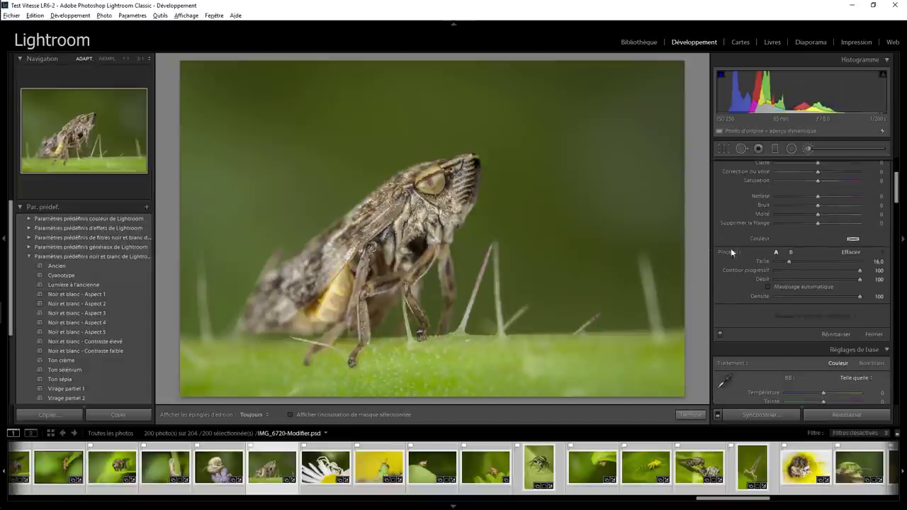
scroll(539, 182, down, 3)
mouse_move(559, 155)
mouse_down()
mouse_move(562, 141)
mouse_move(586, 152)
mouse_move(553, 209)
mouse_move(585, 134)
mouse_move(541, 158)
mouse_move(561, 163)
mouse_move(548, 178)
mouse_up()
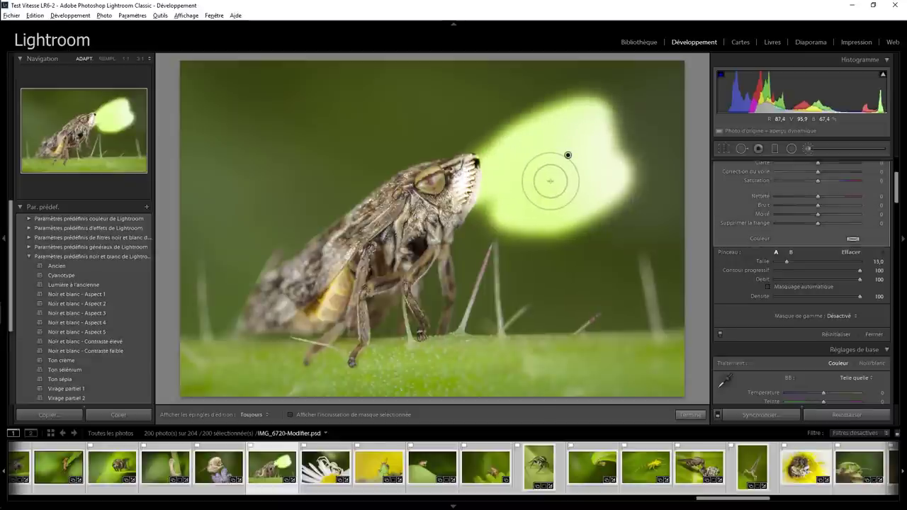
Step: Spot-heal a stretch of the upper-left green background
click(741, 149)
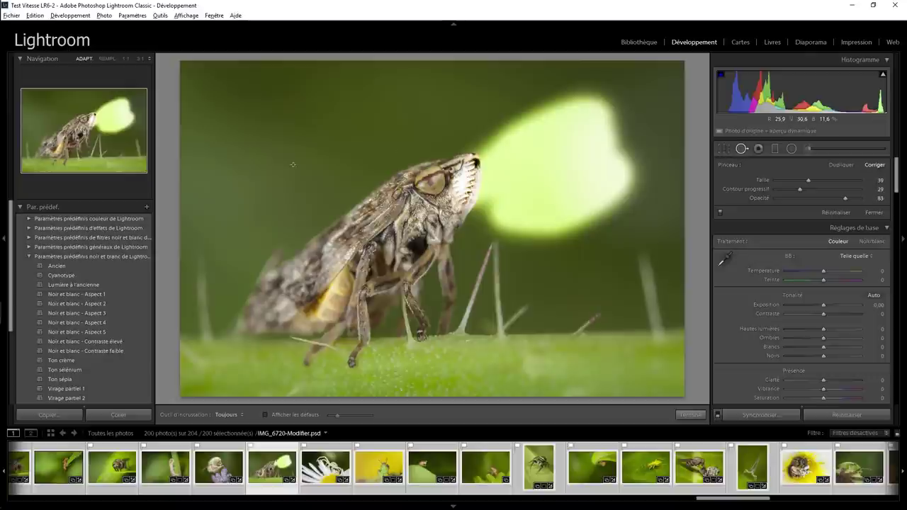
mouse_move(285, 157)
mouse_down()
mouse_move(290, 147)
mouse_move(300, 165)
mouse_up()
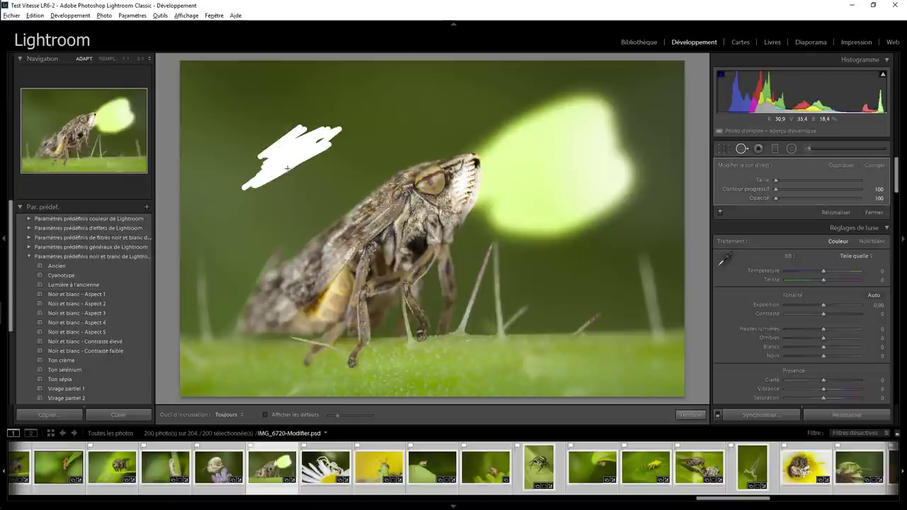
drag(306, 161, 306, 161)
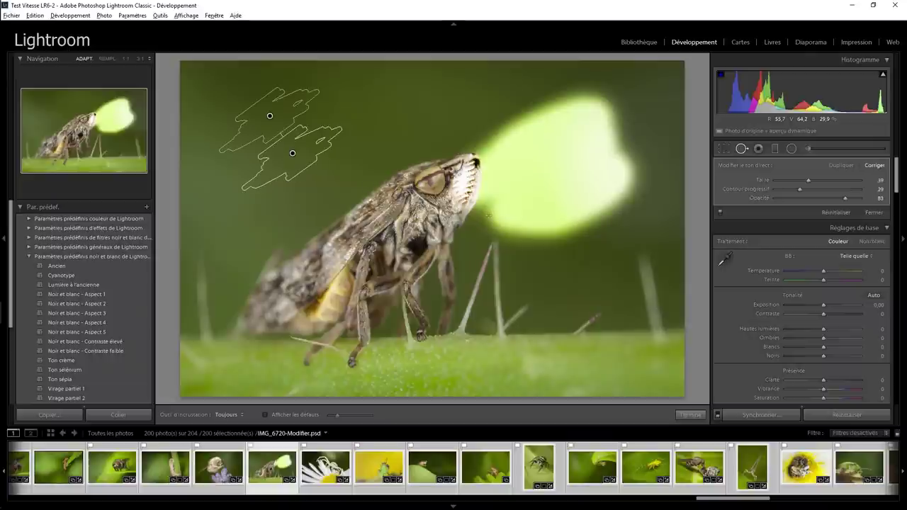
Step: Finish Spot Removal and test repeated 1:1 zooms on the insect's head
click(690, 415)
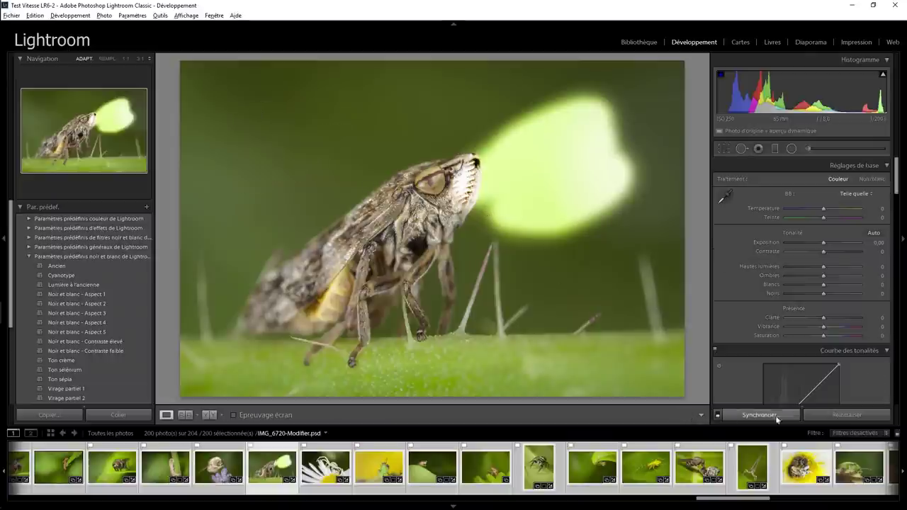
click(437, 211)
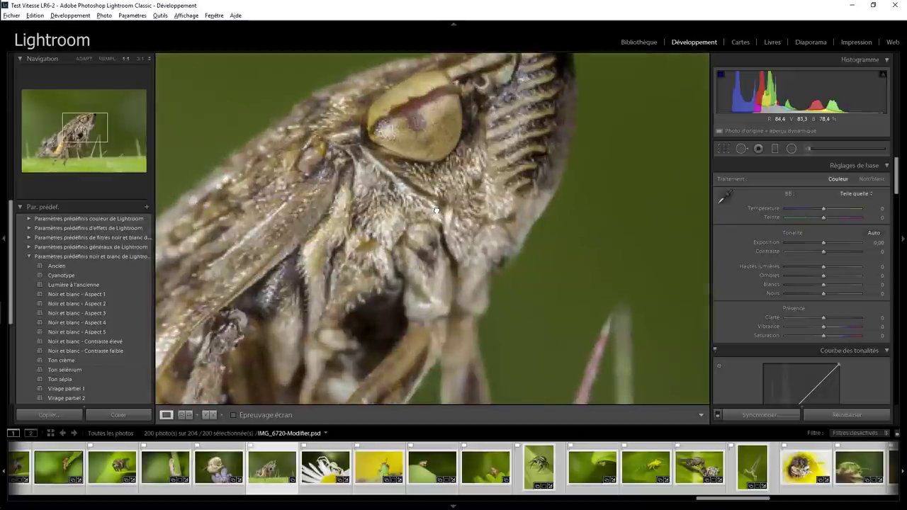
click(436, 211)
click(437, 211)
click(436, 210)
click(436, 210)
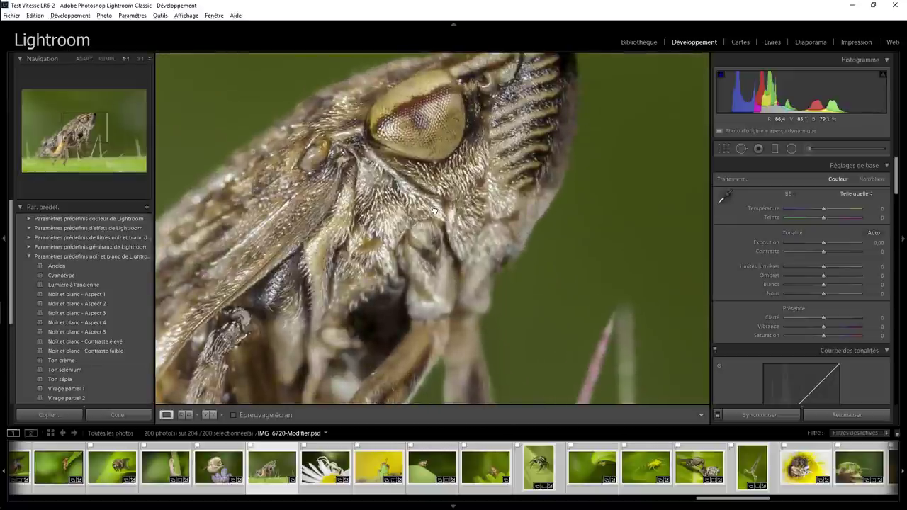
click(437, 210)
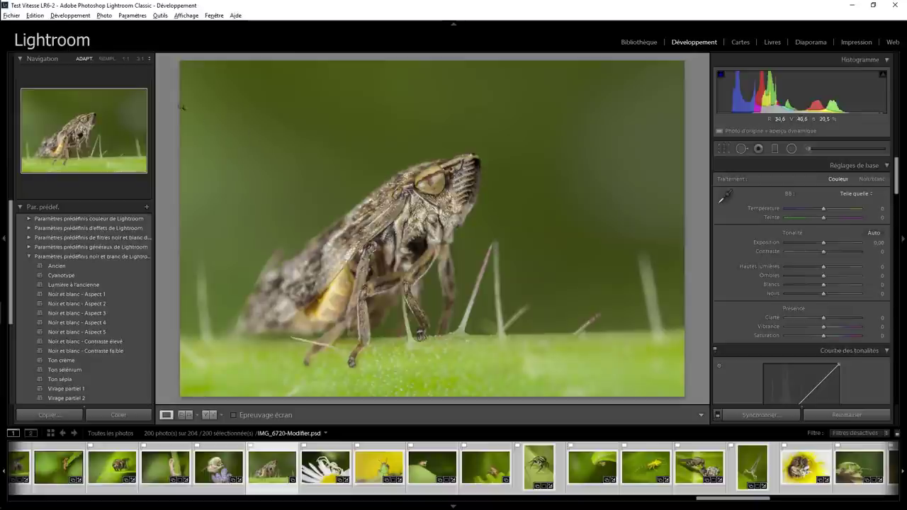
Step: Enable 'Utiliser un processeur graphique' in the Performance preferences
click(35, 15)
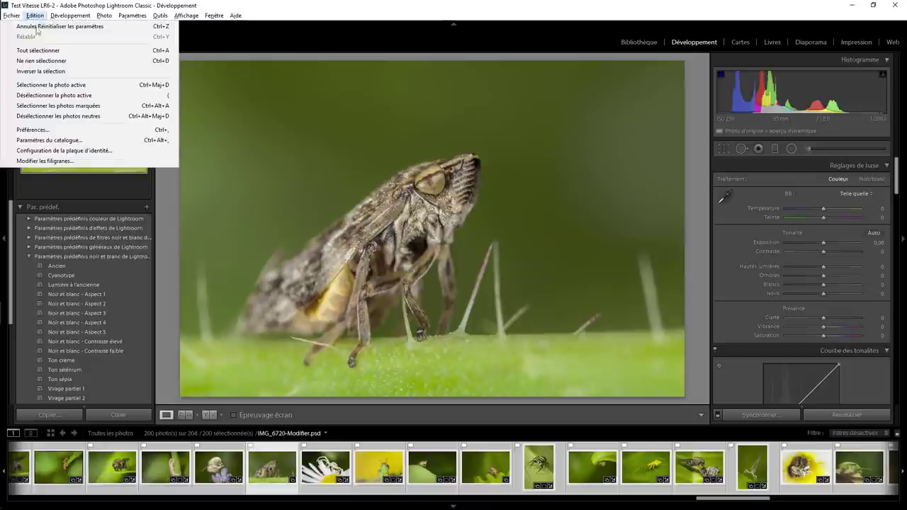
click(61, 131)
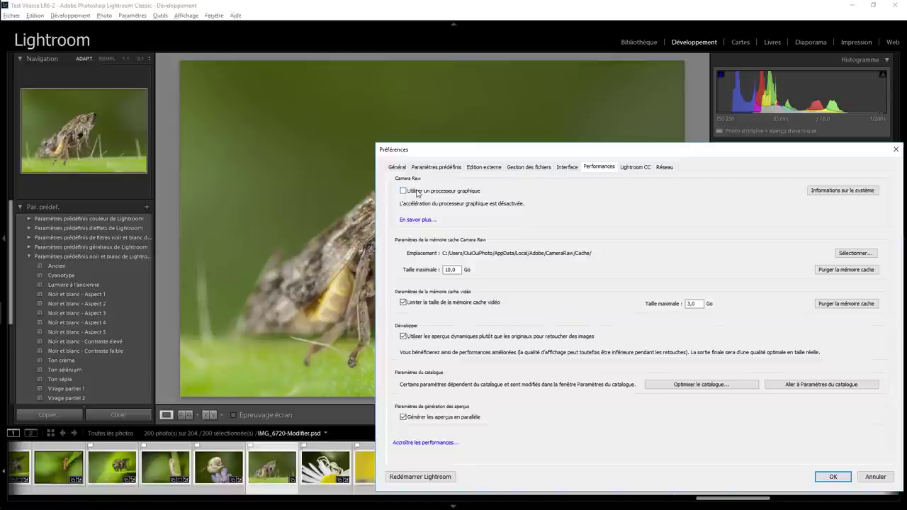
click(418, 193)
click(832, 476)
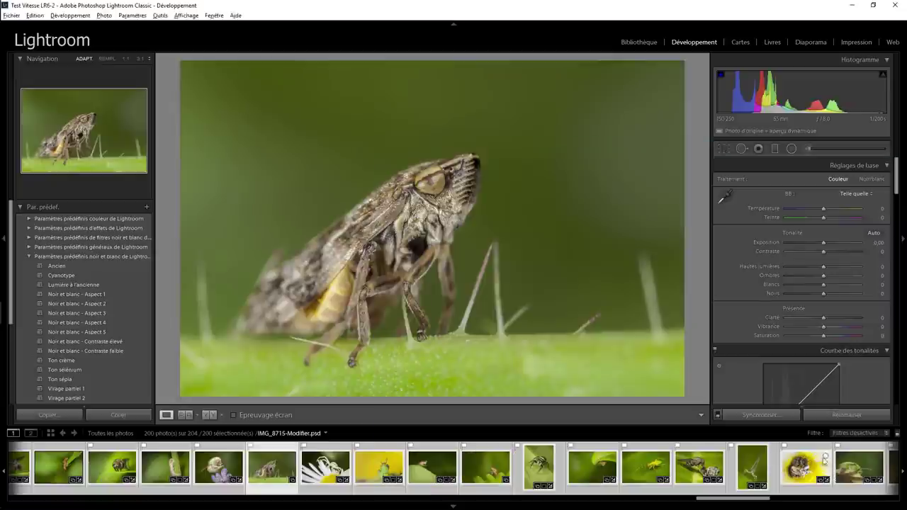
Step: Brush a bright patch beside the head, spot-heal the upper-left background, then zoom 1:1 on the eye
click(808, 149)
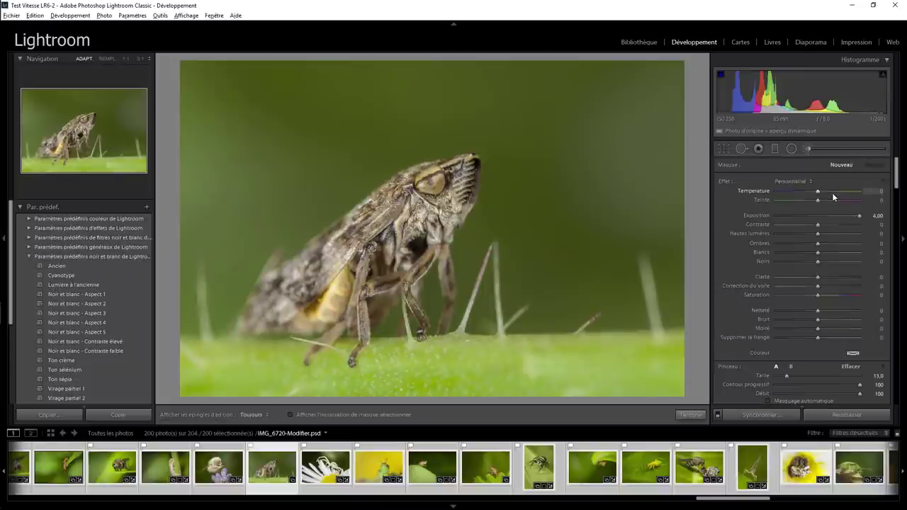
mouse_move(556, 180)
mouse_down()
mouse_move(545, 151)
mouse_move(589, 156)
mouse_move(522, 182)
mouse_move(527, 155)
mouse_move(553, 134)
mouse_move(523, 186)
mouse_move(572, 208)
mouse_move(540, 220)
mouse_move(506, 208)
mouse_move(496, 178)
mouse_move(526, 132)
mouse_move(538, 182)
mouse_up()
key(k)
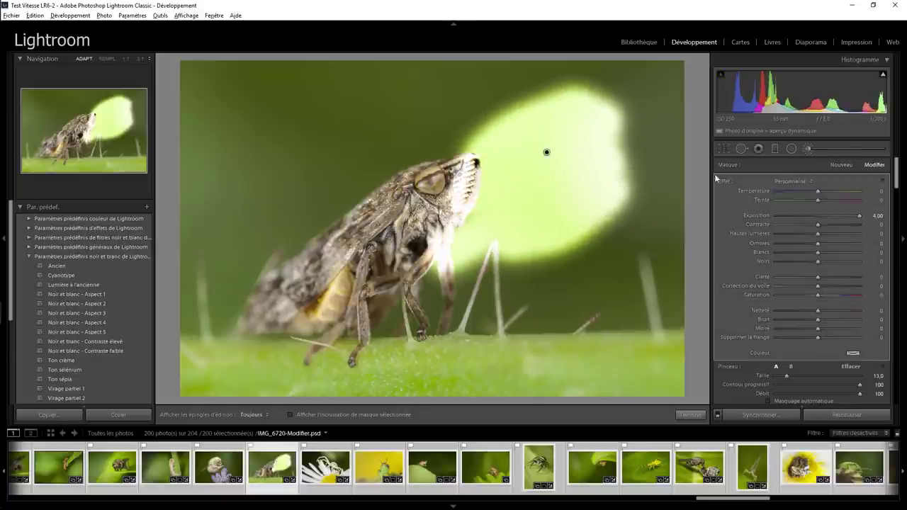
click(741, 149)
mouse_move(226, 134)
mouse_down()
mouse_move(291, 117)
mouse_move(220, 152)
mouse_move(305, 113)
mouse_move(255, 157)
mouse_move(315, 128)
mouse_move(299, 149)
mouse_up()
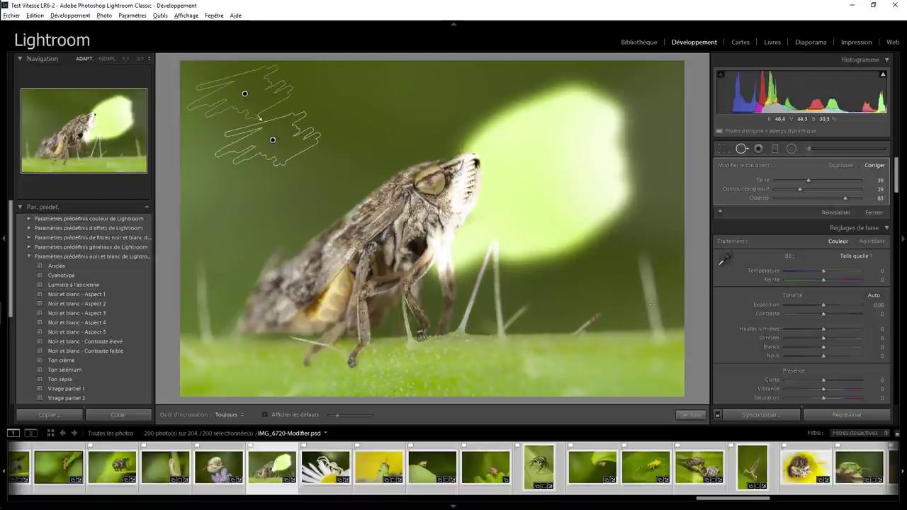
click(691, 415)
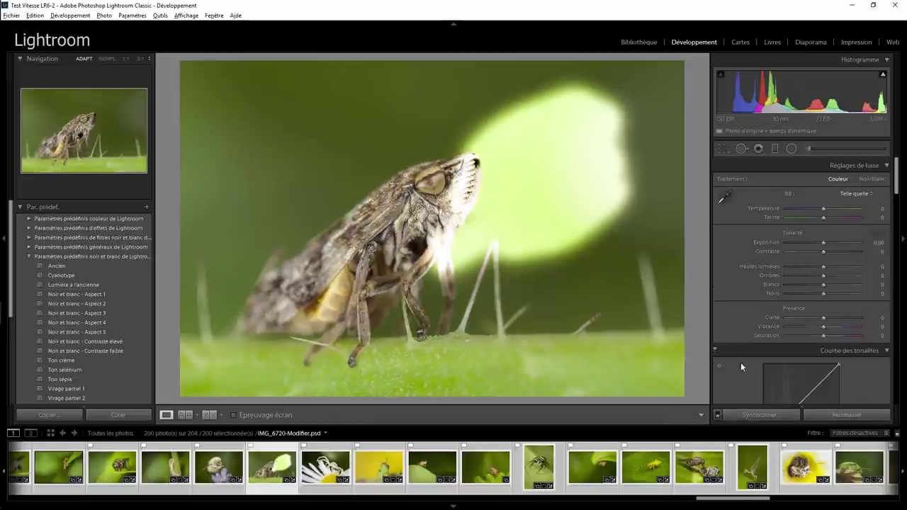
click(443, 219)
Step: Toggle repeatedly between Adapt view and 1:1 on the insect's eye, ending at 1:1 on its head
click(443, 219)
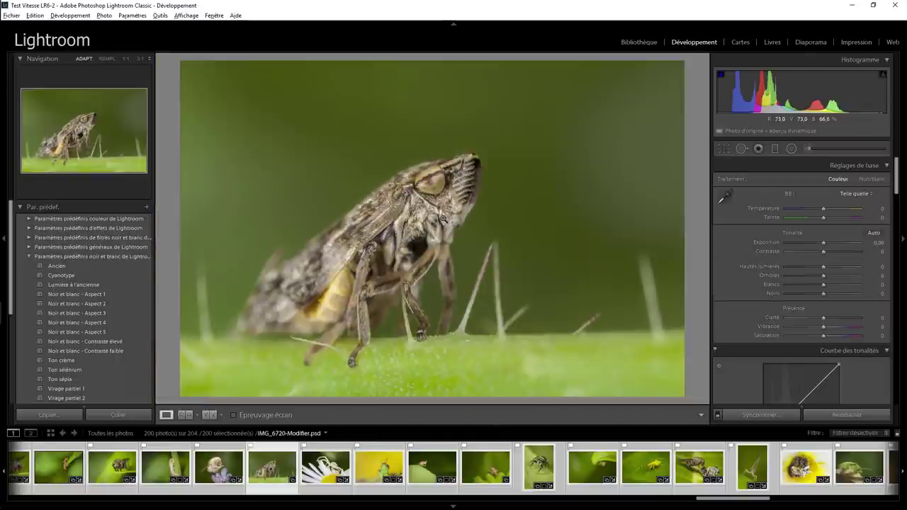
click(443, 220)
click(441, 217)
click(442, 219)
click(442, 219)
click(442, 219)
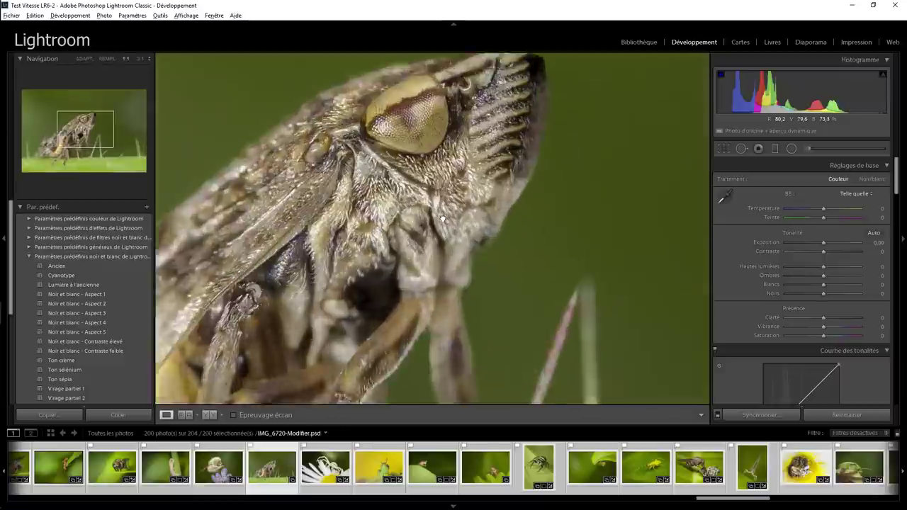
click(442, 219)
click(442, 219)
click(442, 219)
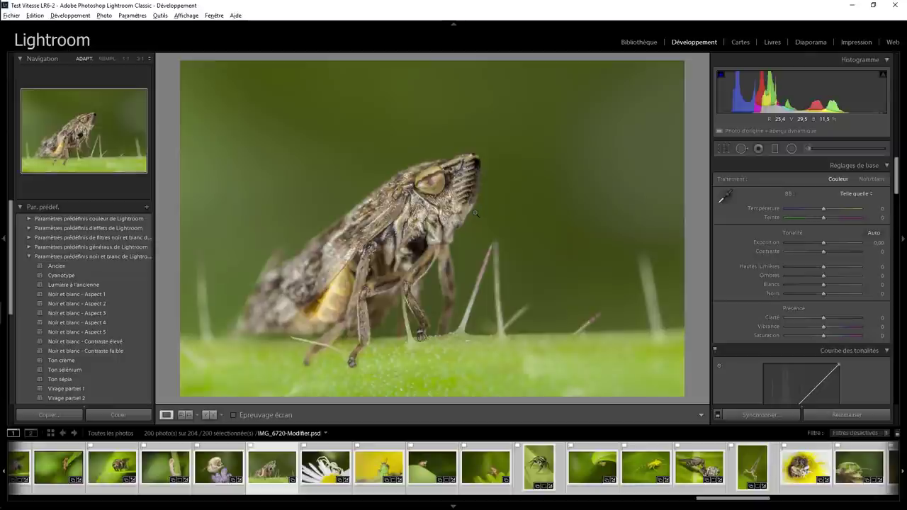
click(489, 190)
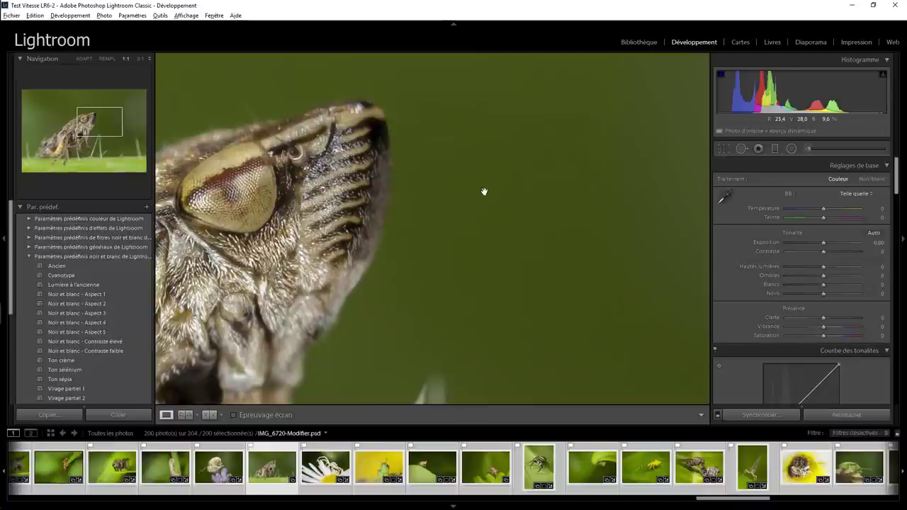
Step: Return to the full-photo view and open Performance preferences to verify the GPU is enabled
click(483, 191)
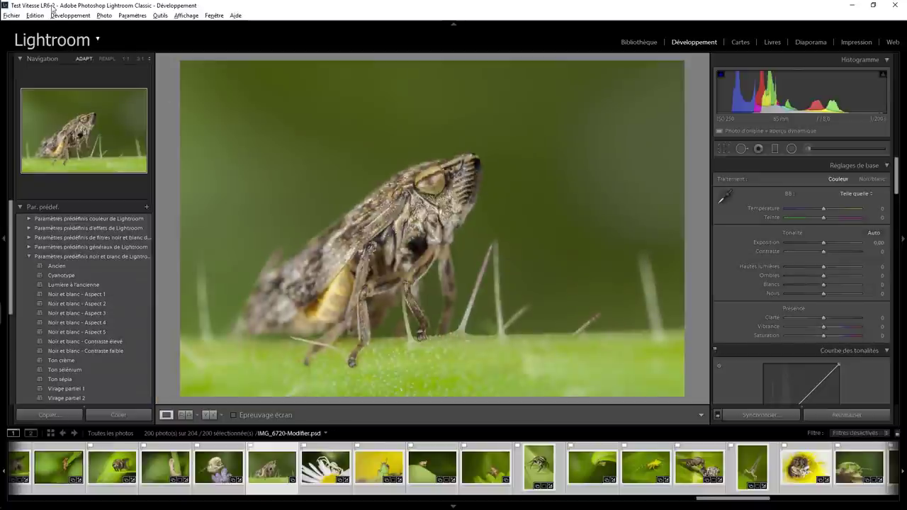
click(35, 15)
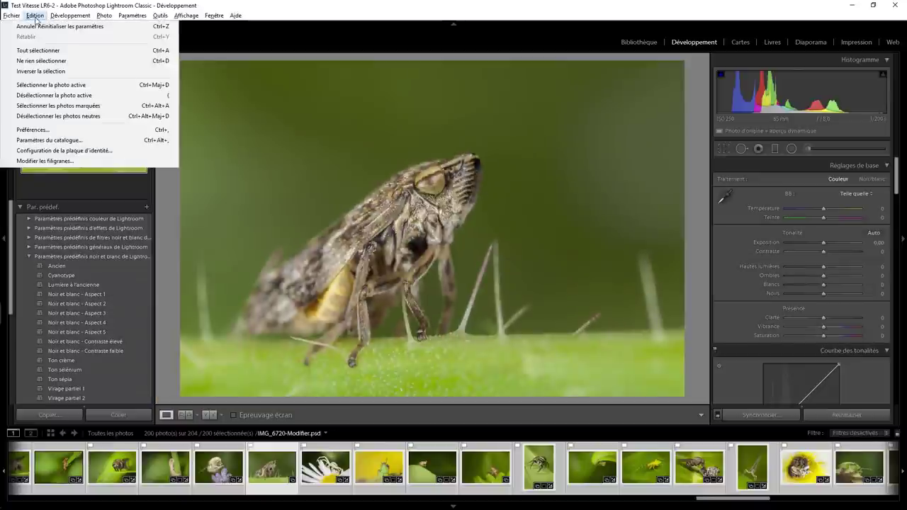
click(35, 130)
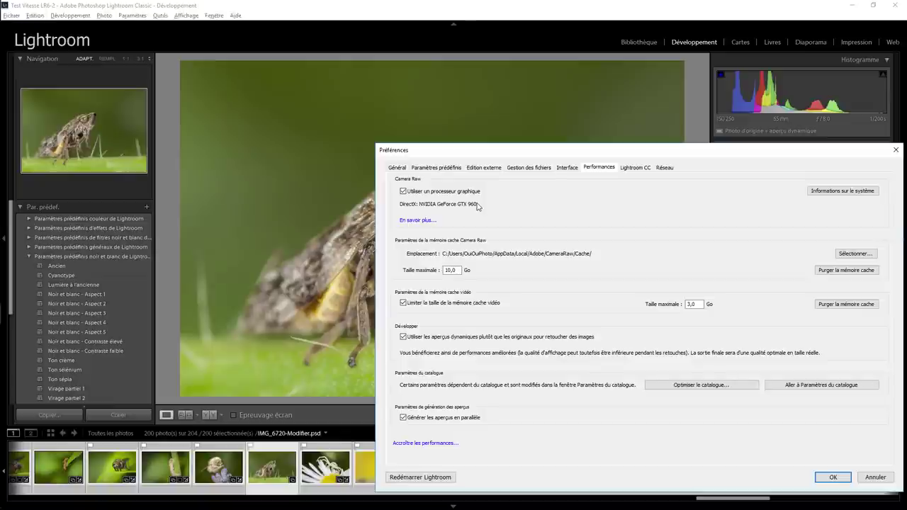
click(834, 476)
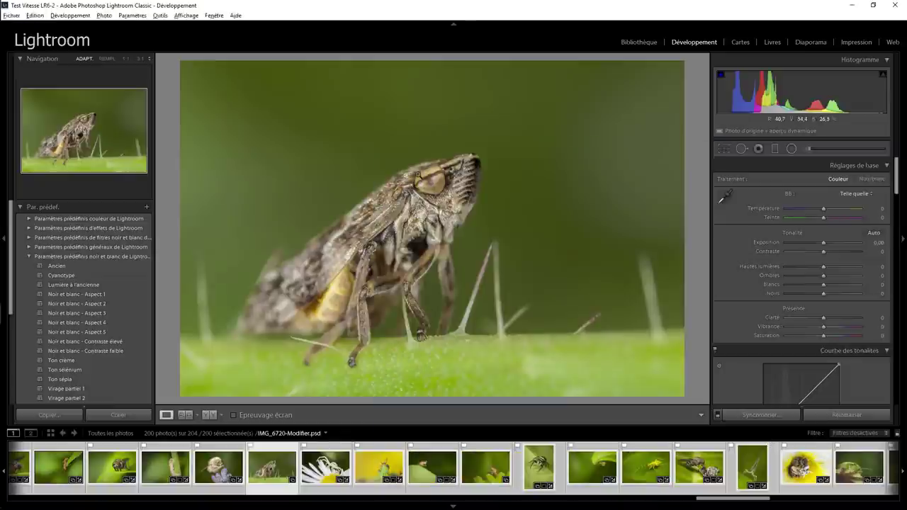